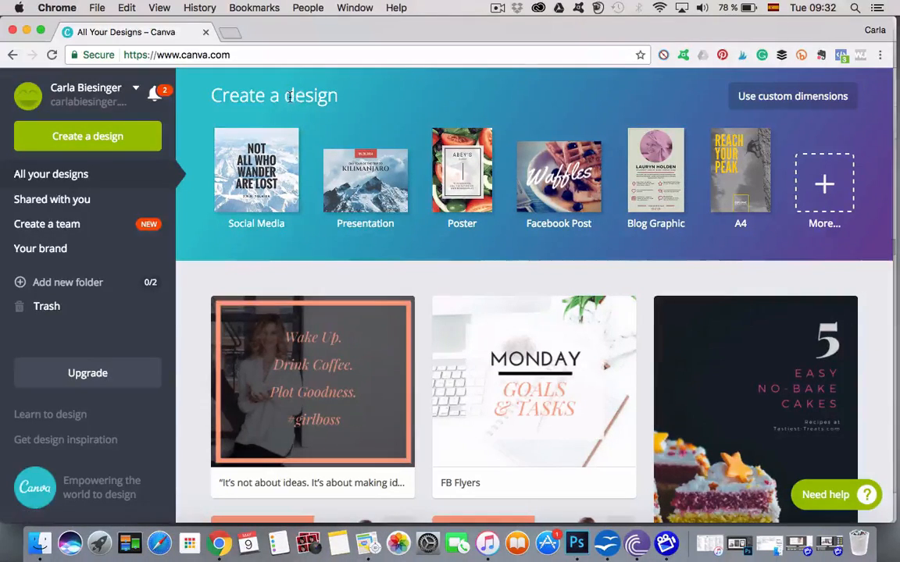
Create a new blank design of the Pinterest Graphic type from the full list of social media post formats
click(827, 181)
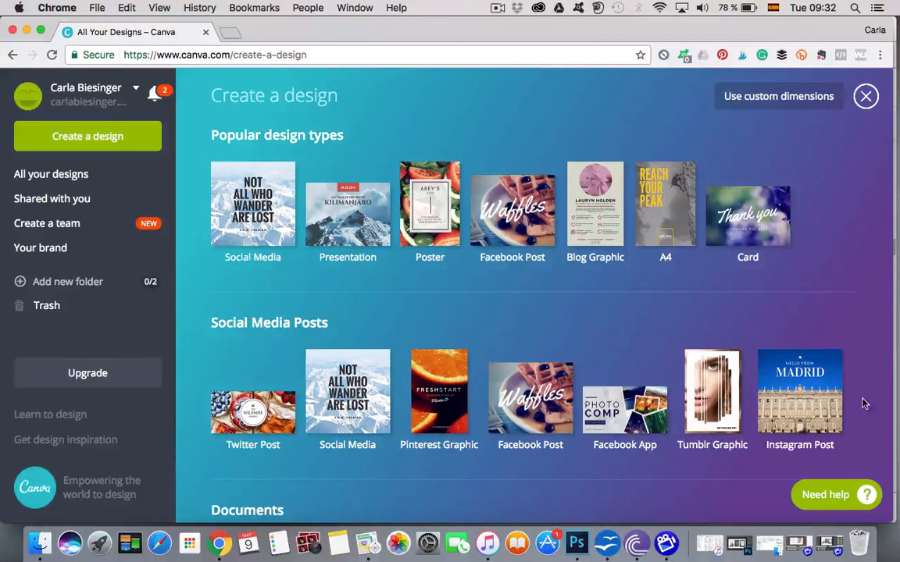
scroll(863, 398, down, 4)
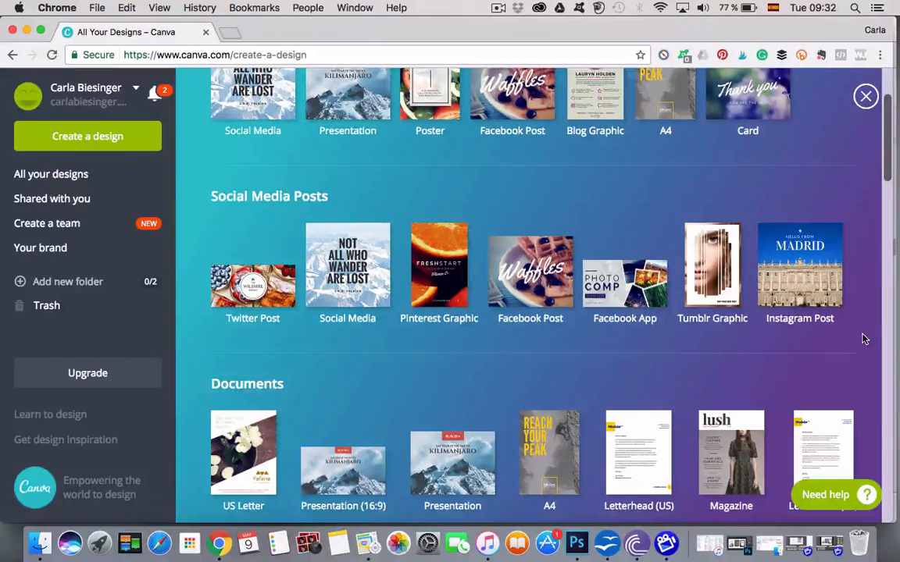
scroll(864, 339, down, 1)
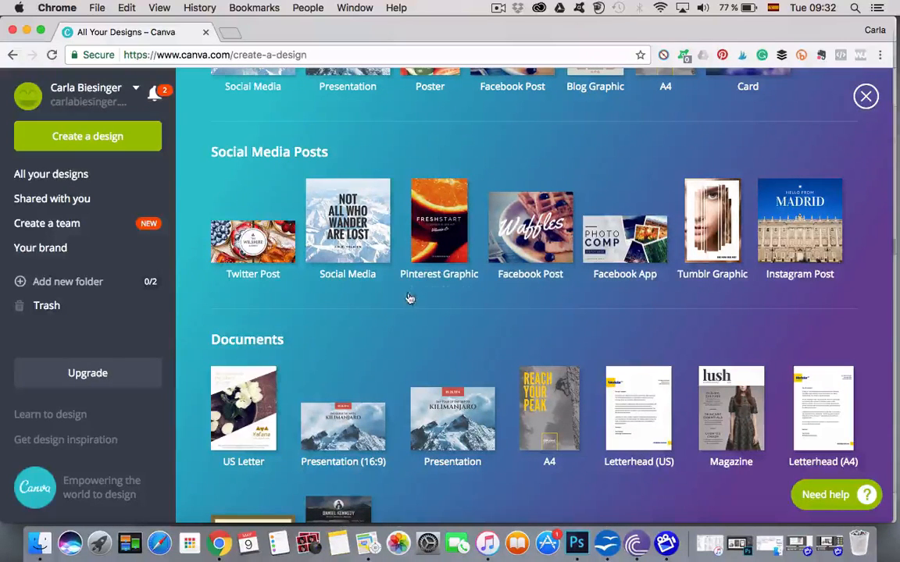
click(441, 234)
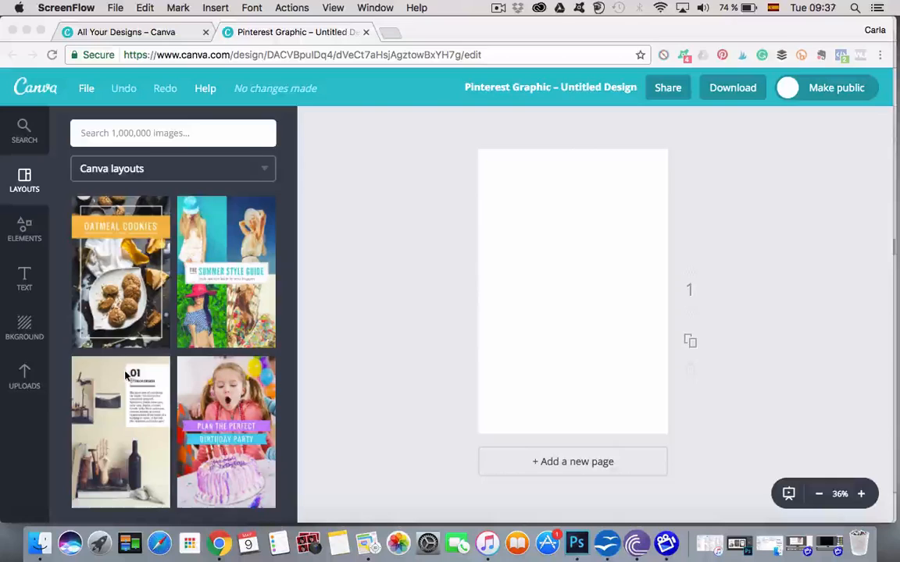
Examine the available Canva layouts for the Pinterest graphic, comparing their text and image arrangements
scroll(125, 367, down, 3)
scroll(129, 378, down, 10)
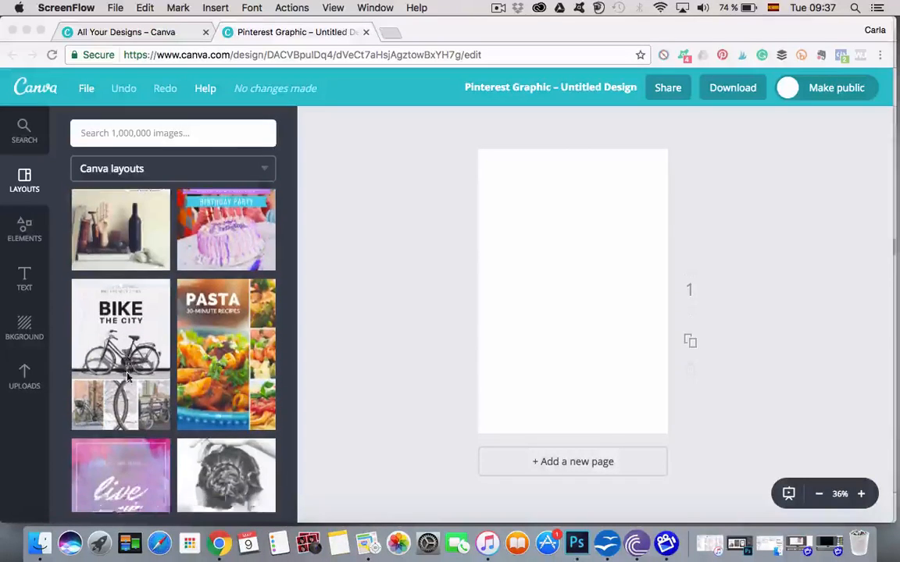
scroll(127, 378, down, 4)
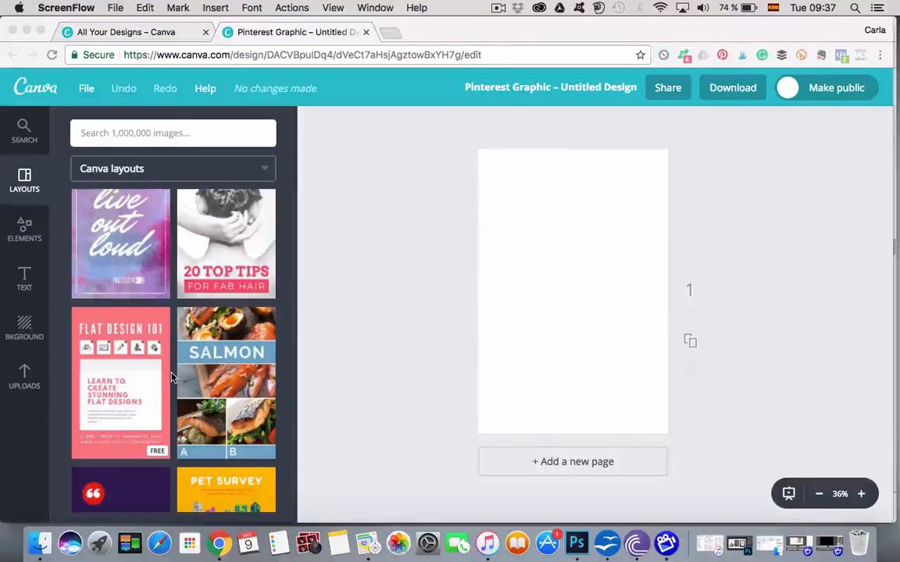
scroll(181, 426, down, 1)
scroll(182, 425, down, 10)
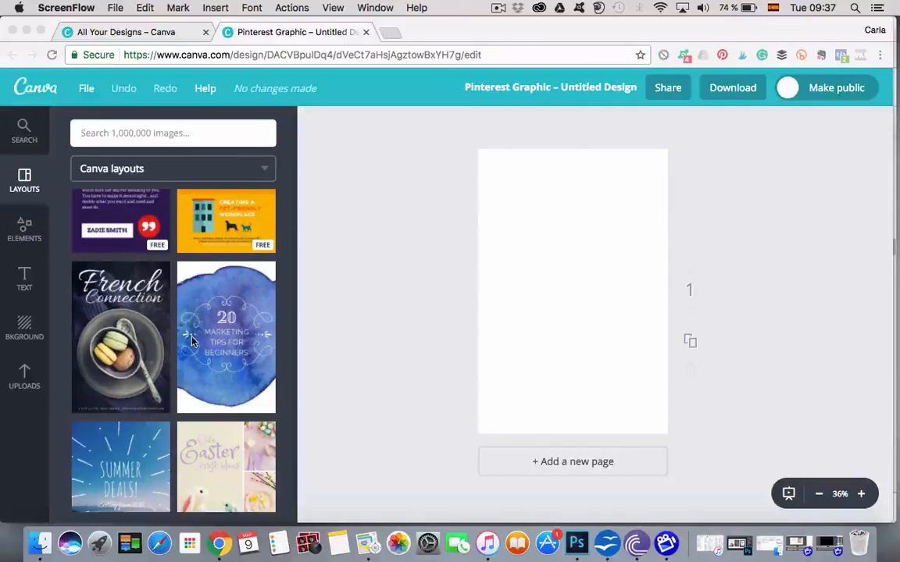
scroll(232, 234, up, 2)
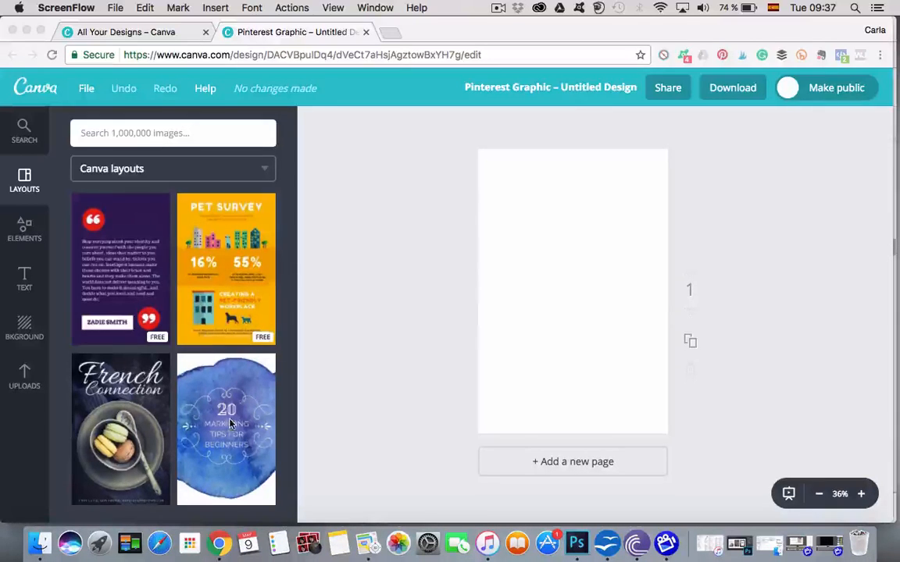
scroll(226, 391, down, 5)
scroll(230, 424, down, 1)
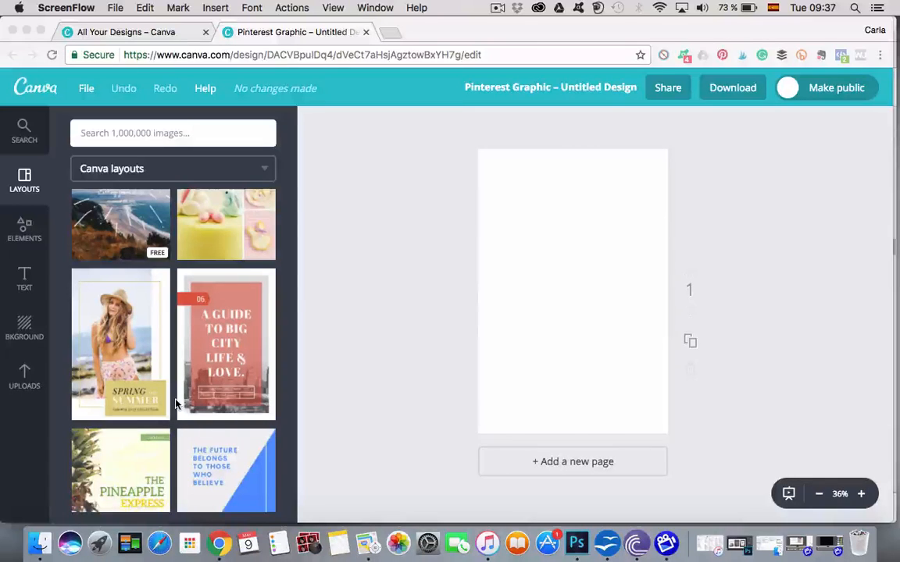
scroll(176, 404, down, 3)
scroll(176, 404, down, 10)
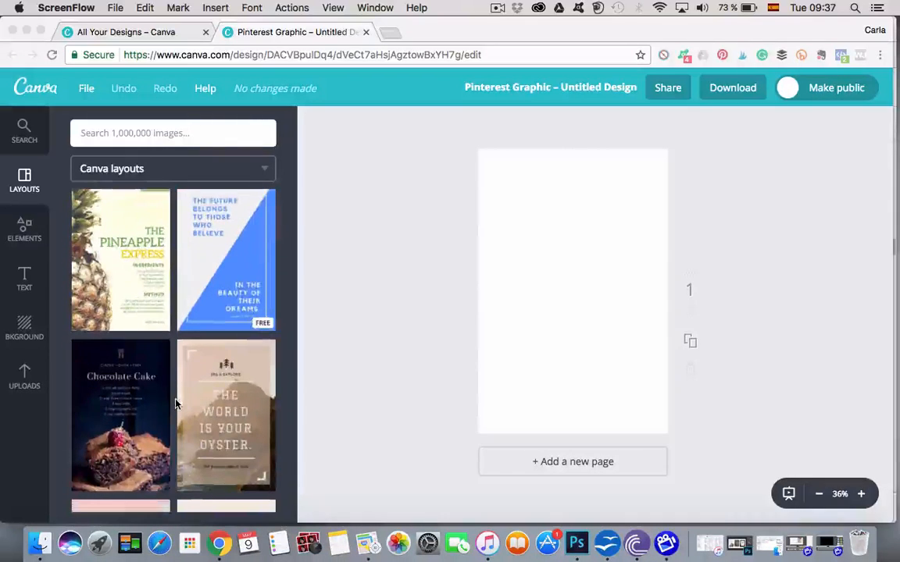
scroll(175, 404, down, 6)
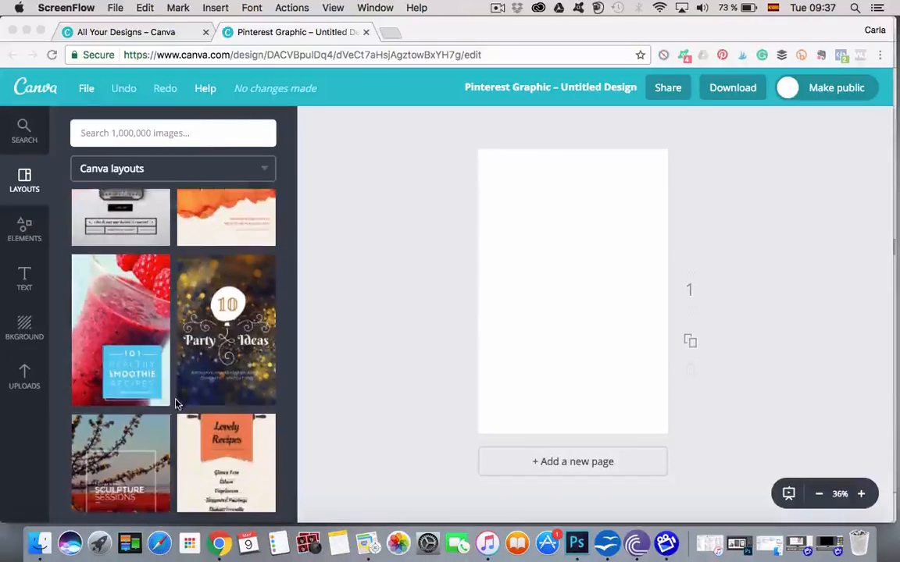
scroll(175, 404, up, 10)
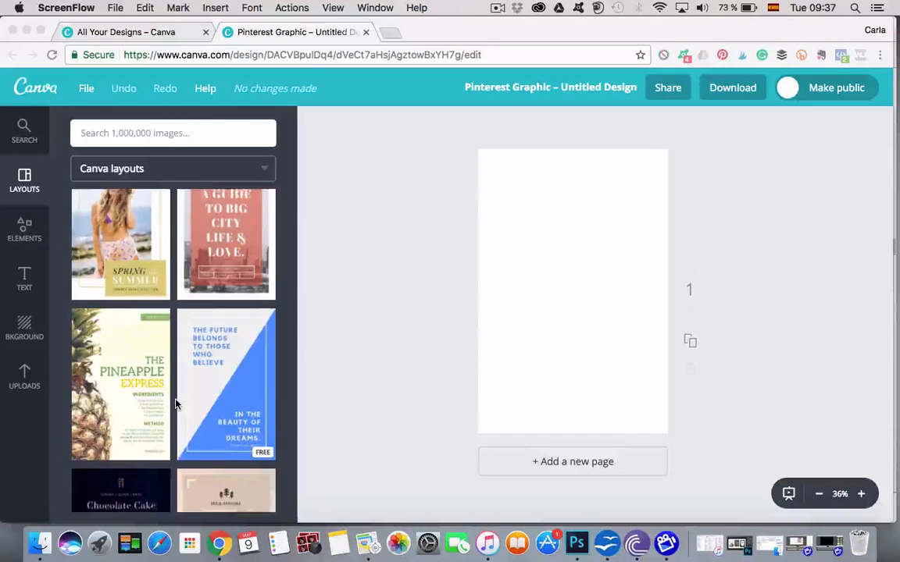
scroll(176, 404, up, 8)
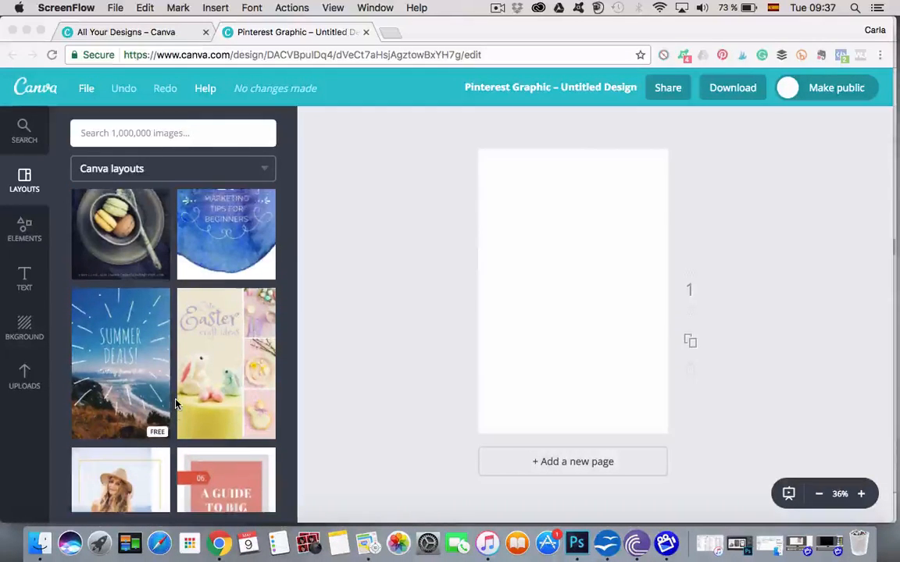
scroll(175, 404, up, 6)
scroll(175, 404, up, 3)
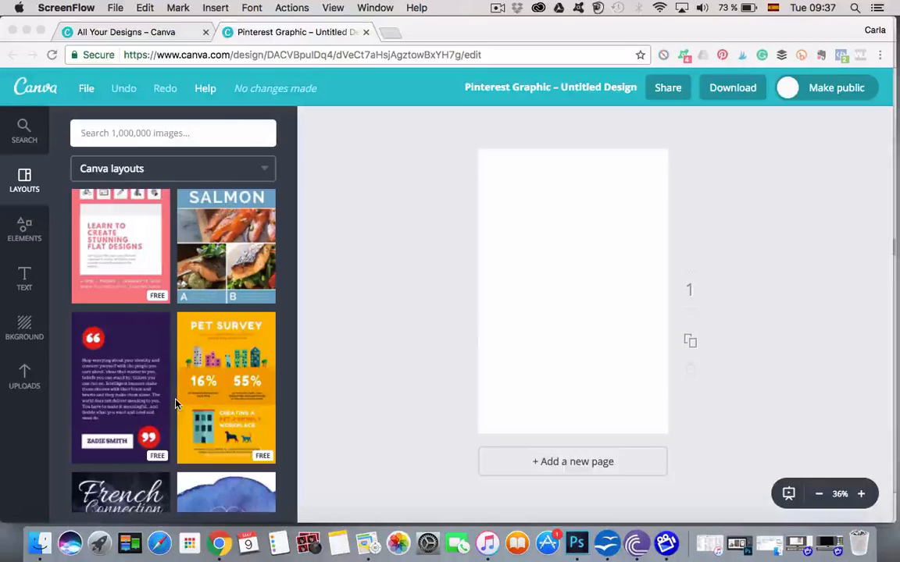
scroll(175, 403, up, 5)
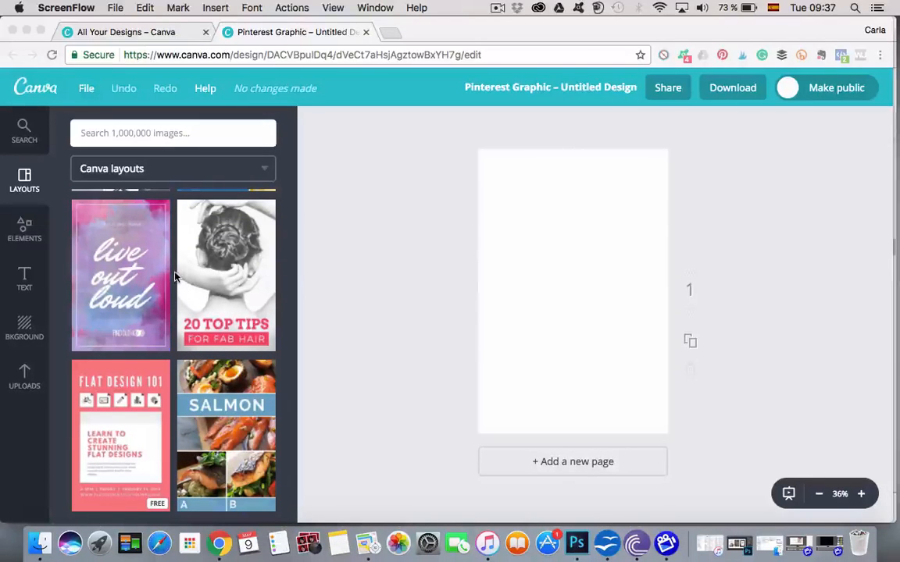
scroll(175, 275, up, 12)
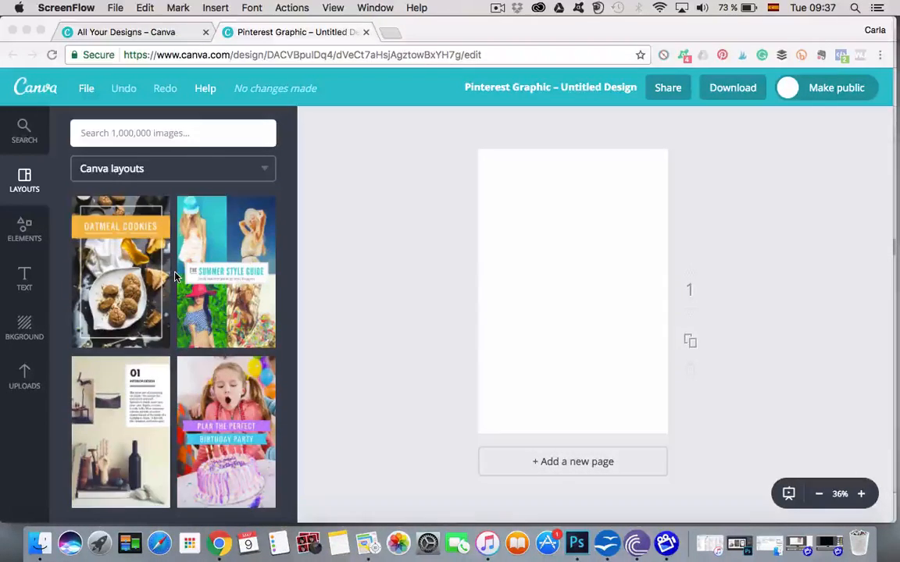
Apply the free "Flora & Fauna" layout to the blank page
scroll(156, 422, down, 10)
scroll(150, 404, down, 10)
click(119, 252)
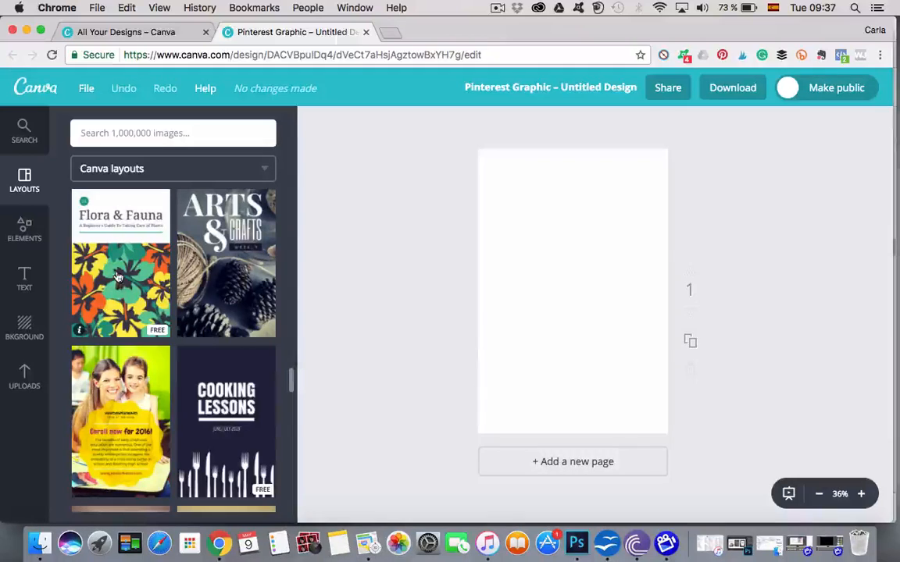
click(117, 278)
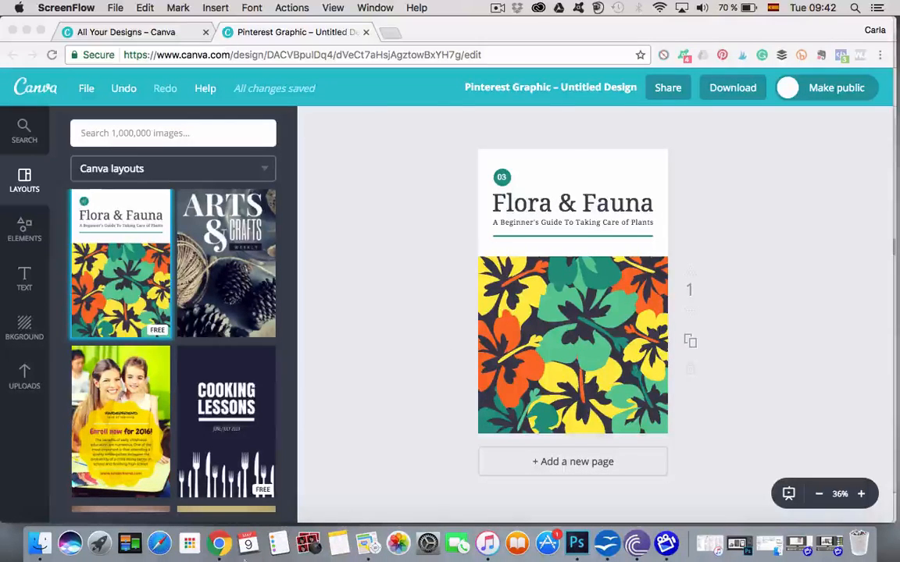
Upload the image DSC_2127.jpg from the "Photos new" folder to the uploaded images
click(22, 412)
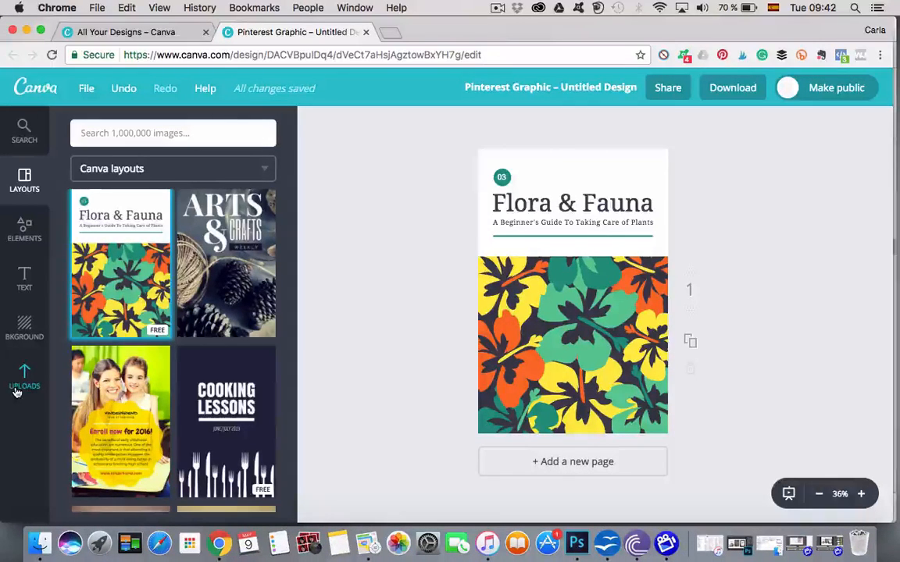
click(20, 388)
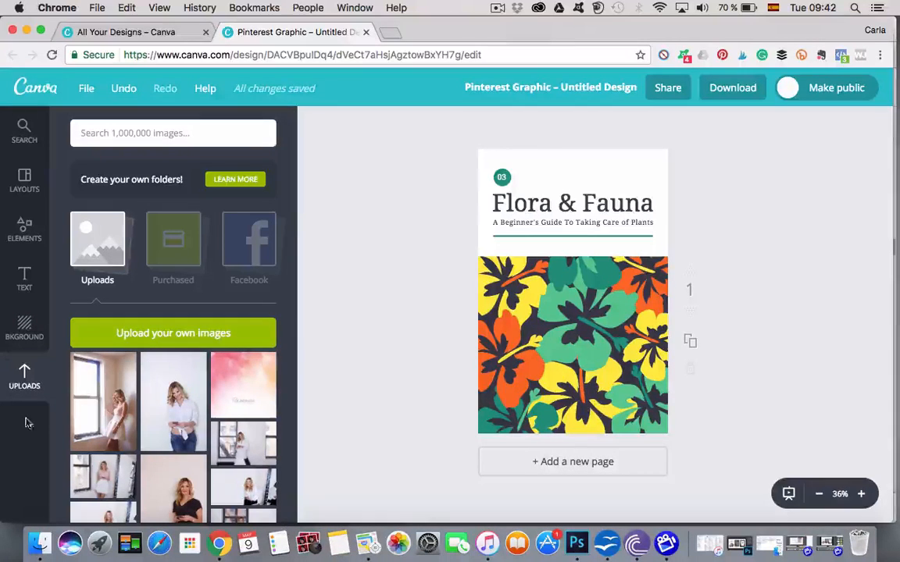
click(165, 331)
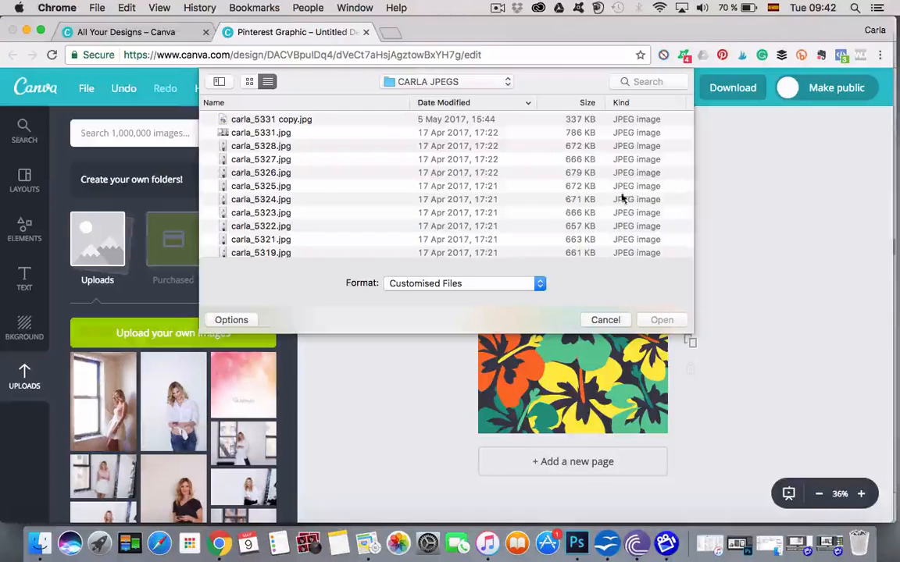
click(437, 81)
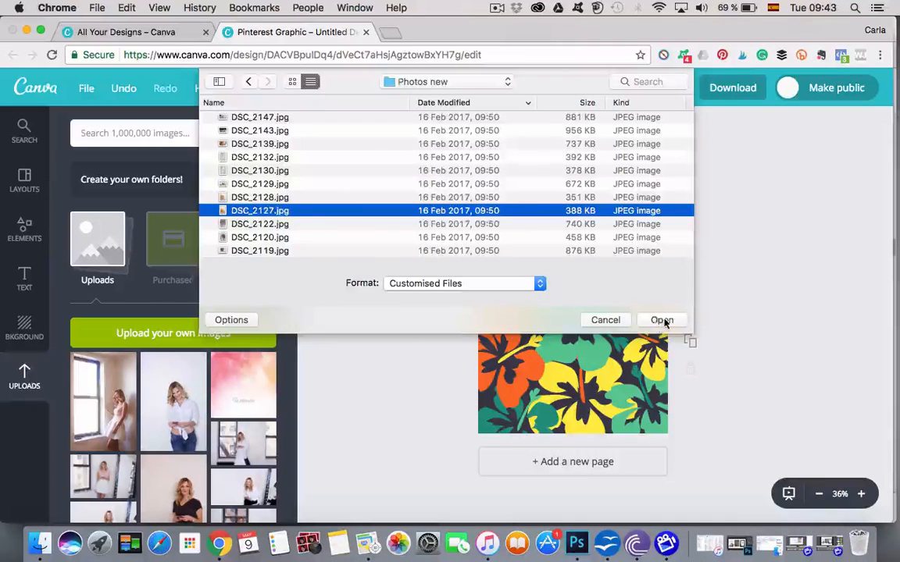
click(661, 320)
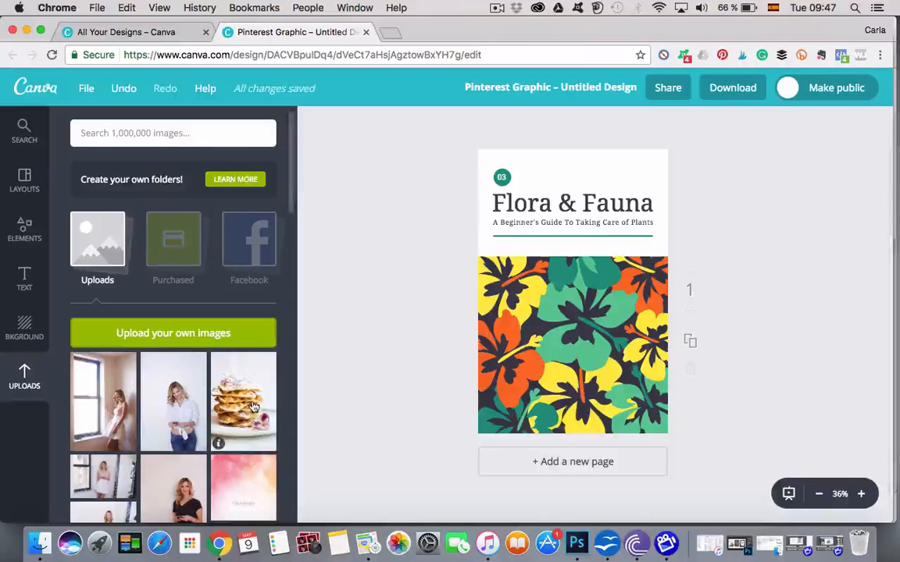
Add the uploaded waffle photo to the page, positioned over the floral pattern and enlarged to the full page width
click(239, 388)
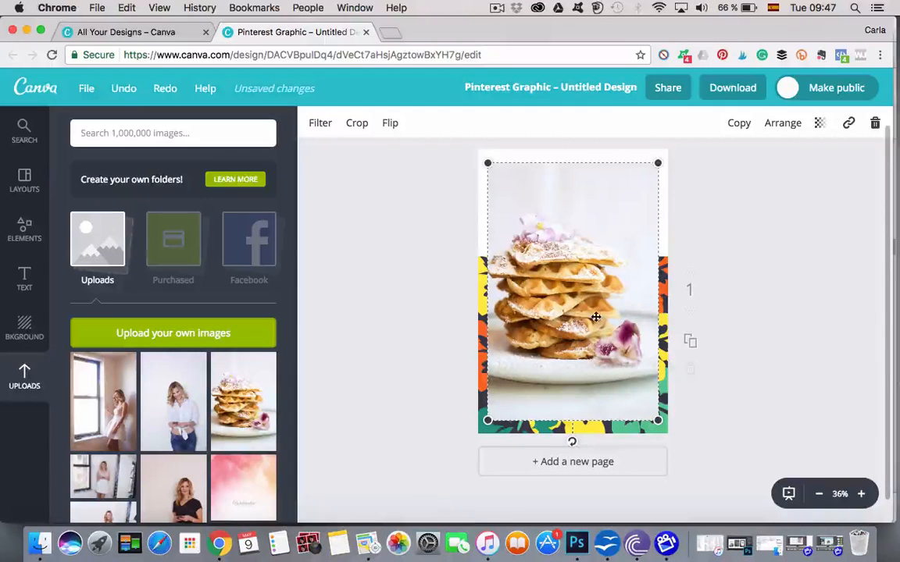
drag(583, 246, 563, 295)
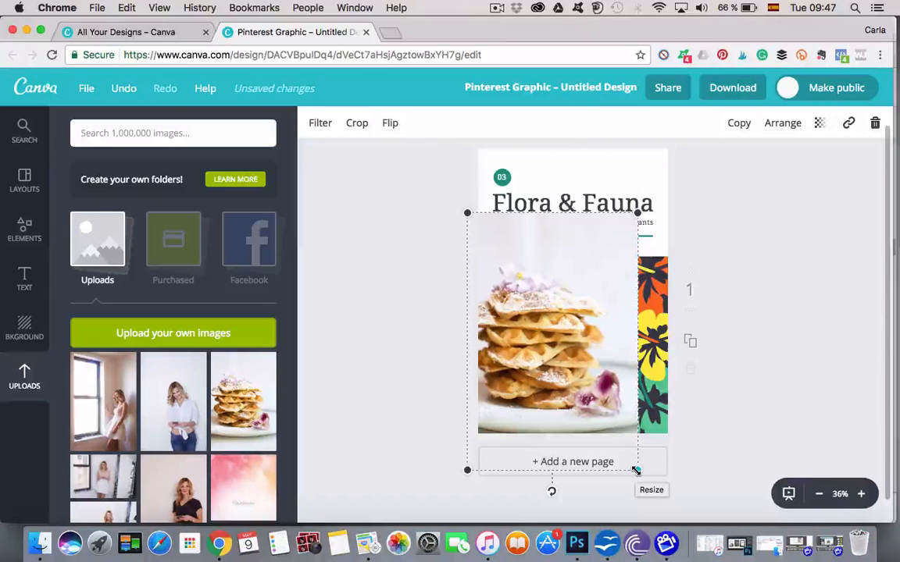
drag(636, 470, 680, 498)
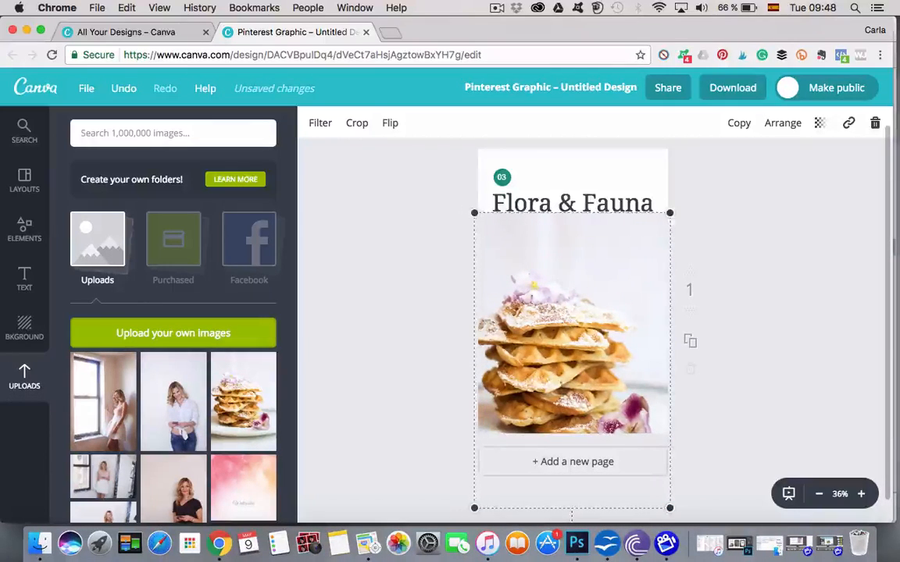
Send the waffle photo back behind the white heading area so it covers only the floral pattern, and deselect it
click(781, 126)
click(767, 191)
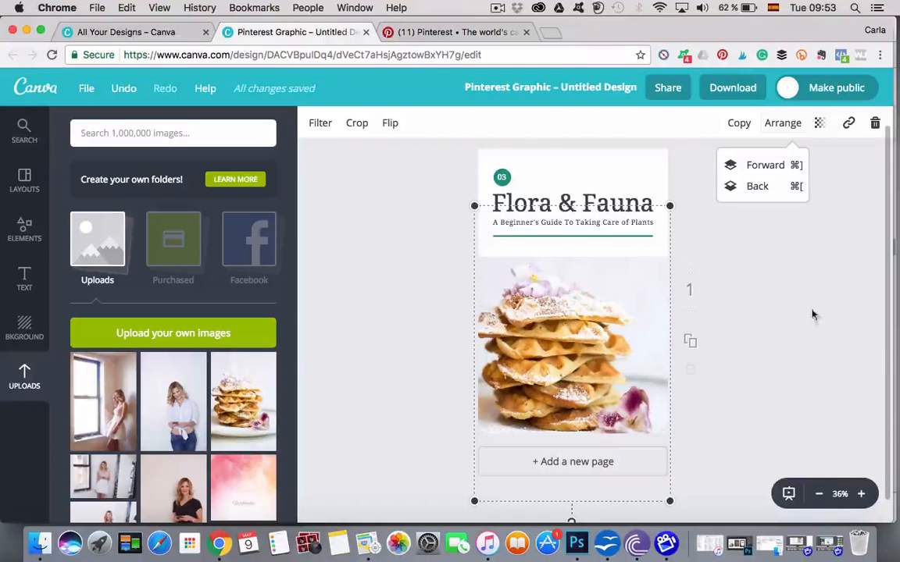
click(764, 284)
click(692, 408)
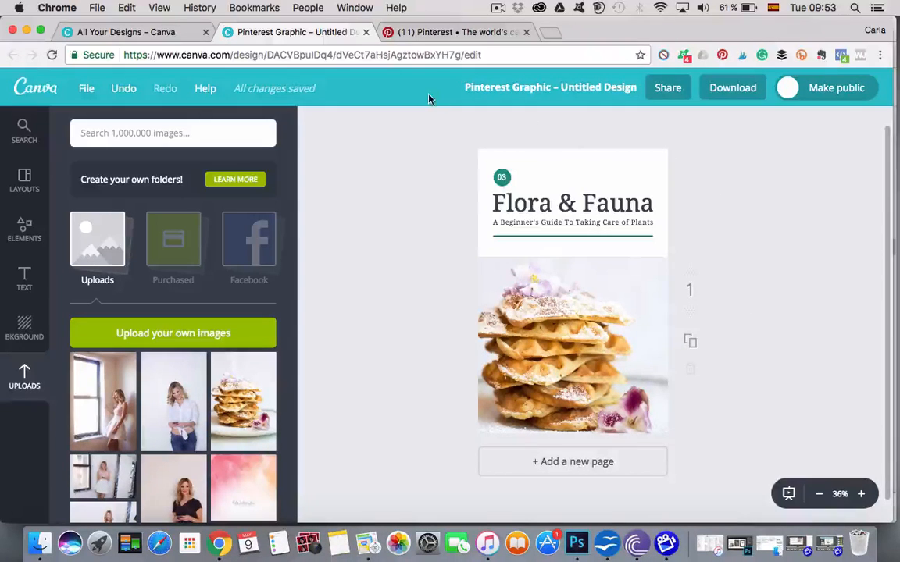
Switch to Pinterest, search for "waffles" and examine how the resulting pins combine photos with title text
click(439, 33)
click(217, 89)
text(waffles)
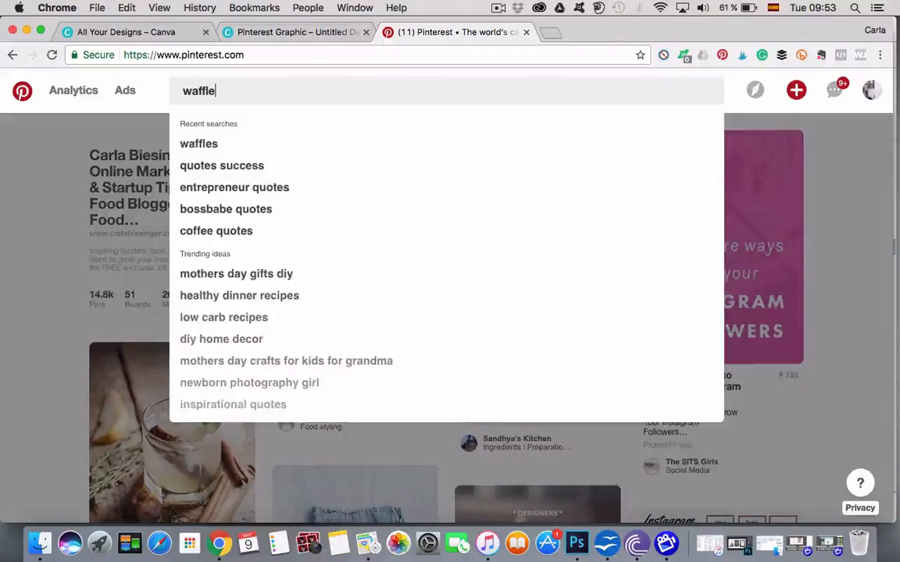
key(Return)
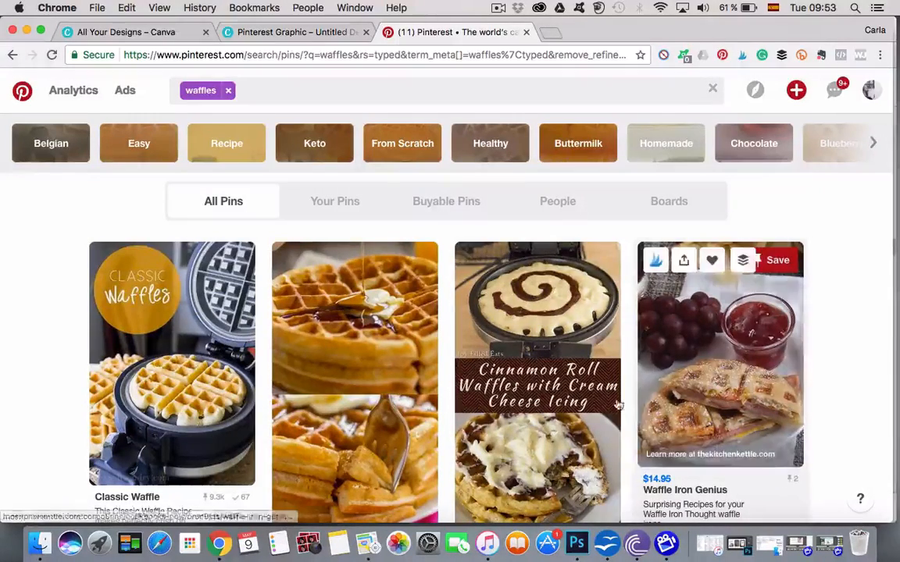
scroll(844, 406, down, 5)
scroll(842, 400, down, 1)
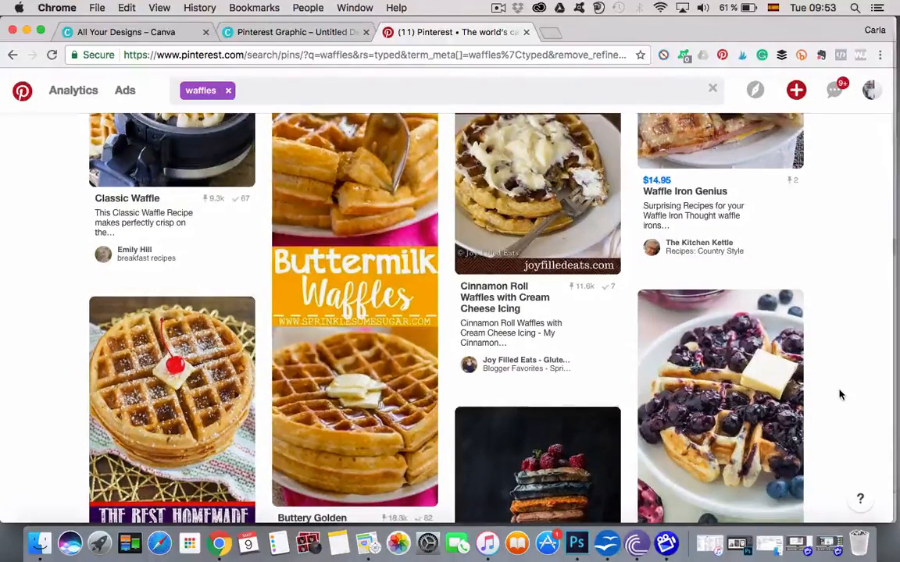
scroll(840, 395, down, 3)
scroll(841, 395, down, 10)
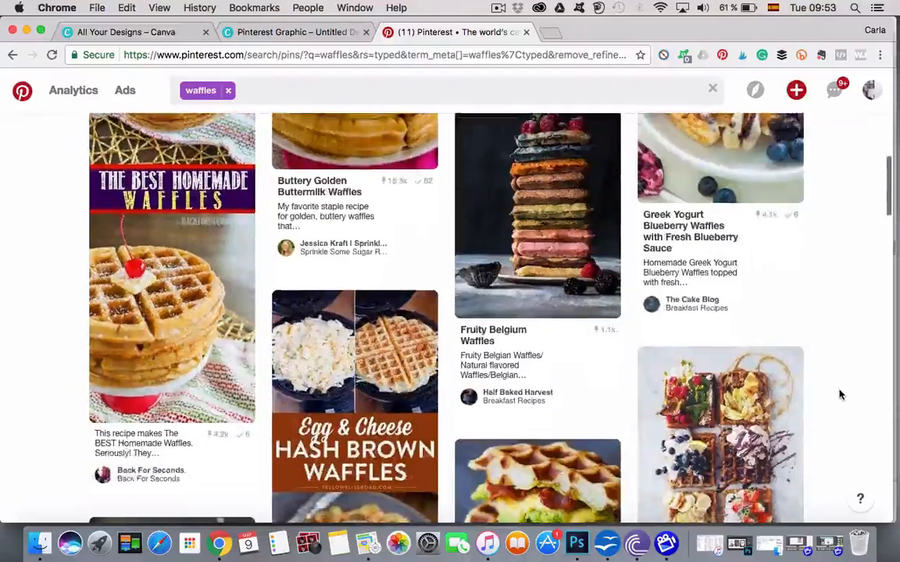
scroll(840, 394, down, 5)
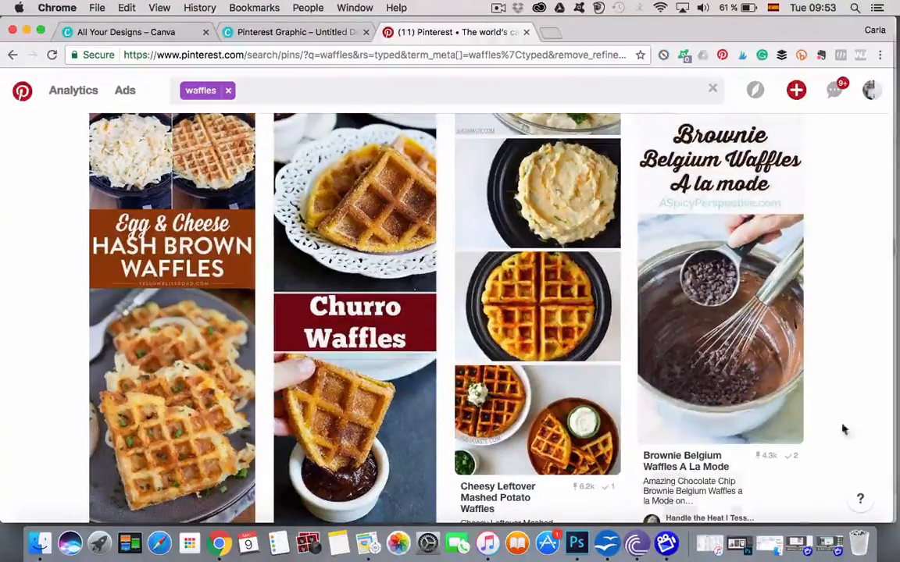
scroll(857, 419, down, 8)
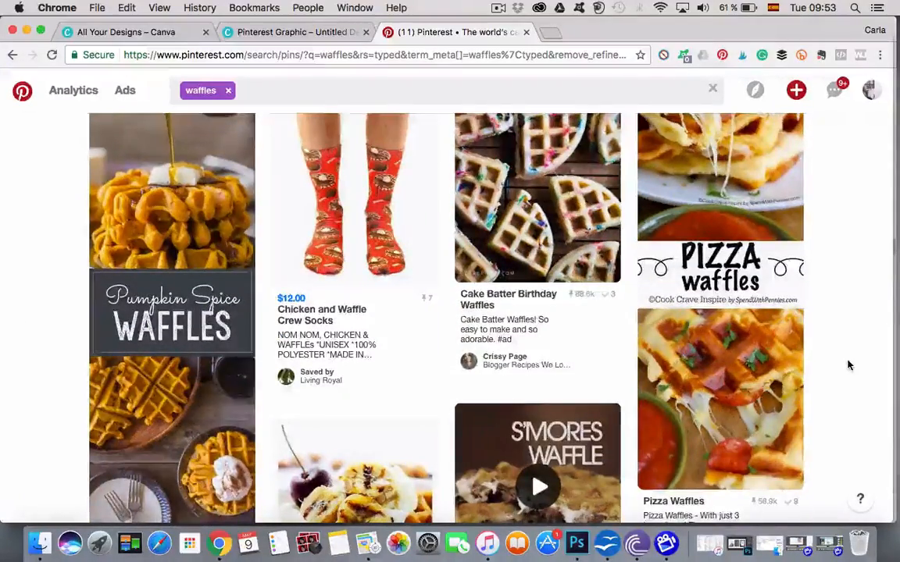
scroll(848, 363, down, 5)
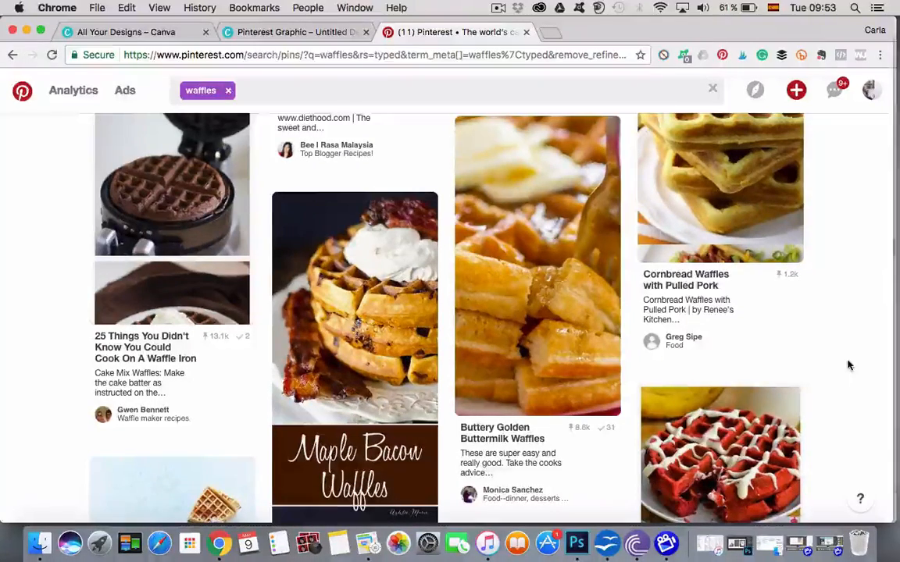
Return to the Canva design, replace the "Flora & Fauna" heading with "Healthy Waffles" and set its font size to 56
scroll(848, 364, down, 2)
click(295, 32)
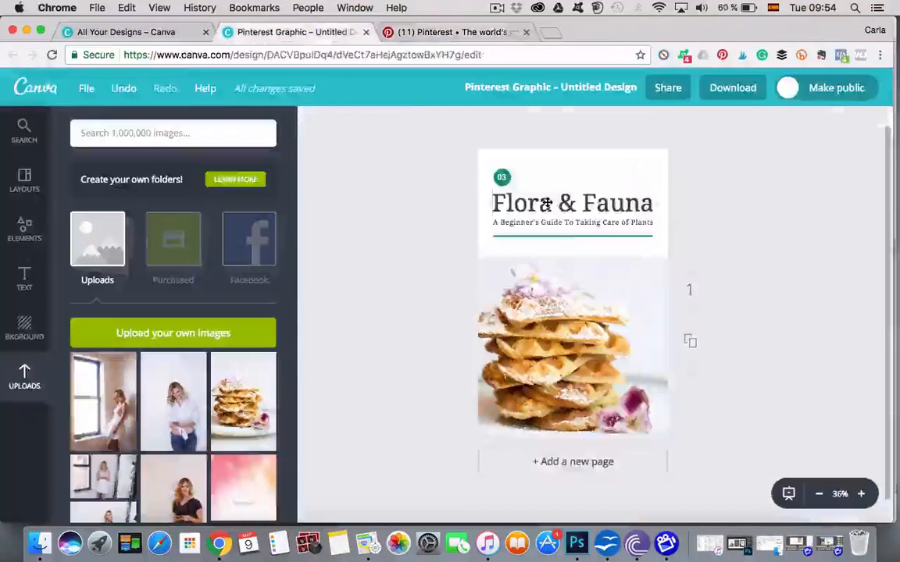
click(539, 203)
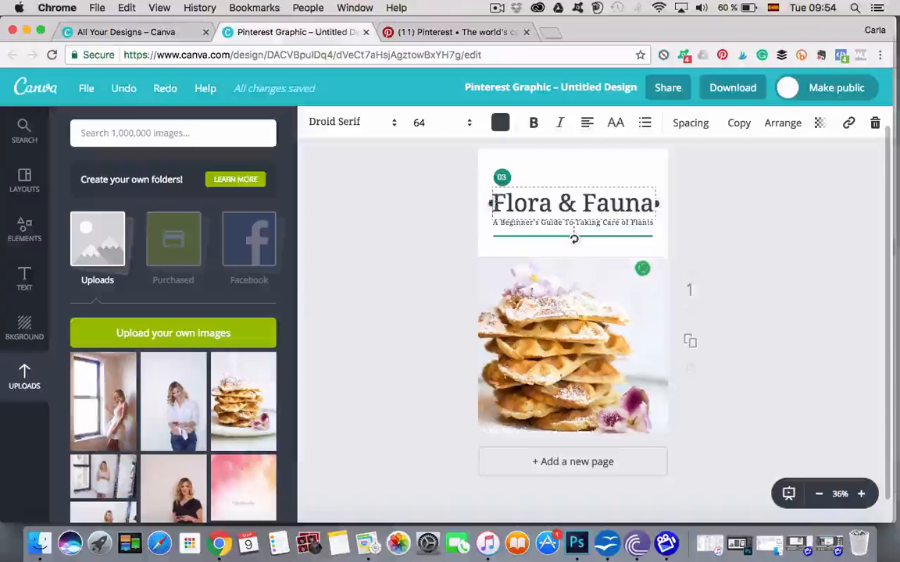
text(Healthy )
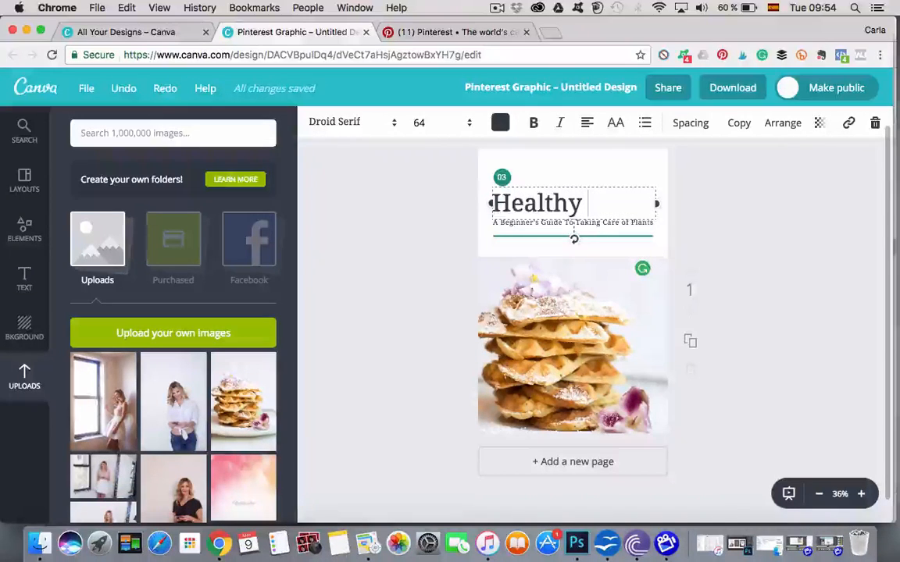
text(Waffles)
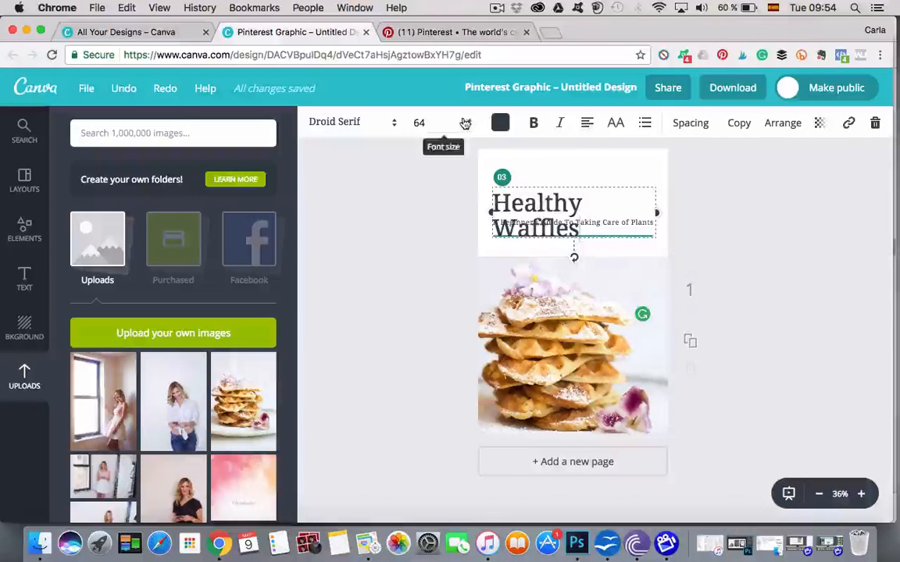
click(470, 125)
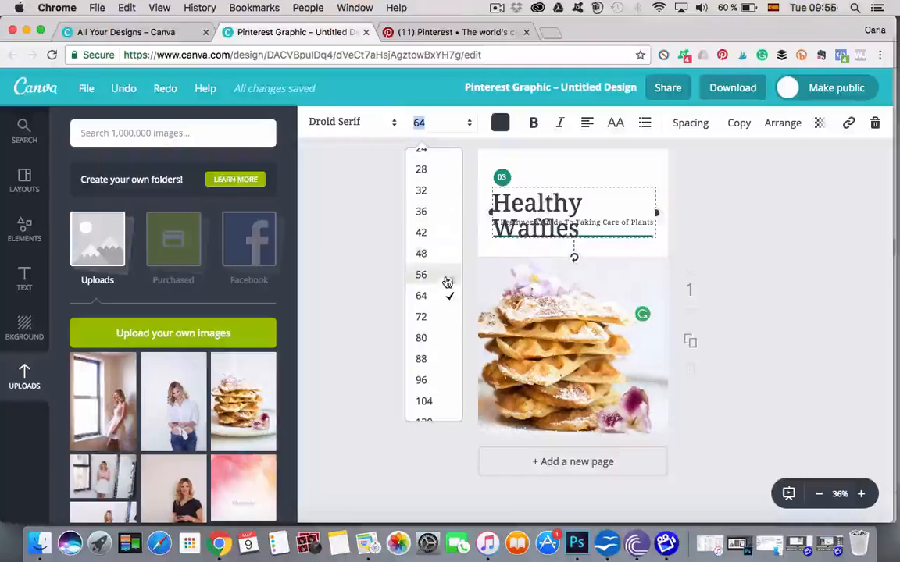
click(436, 282)
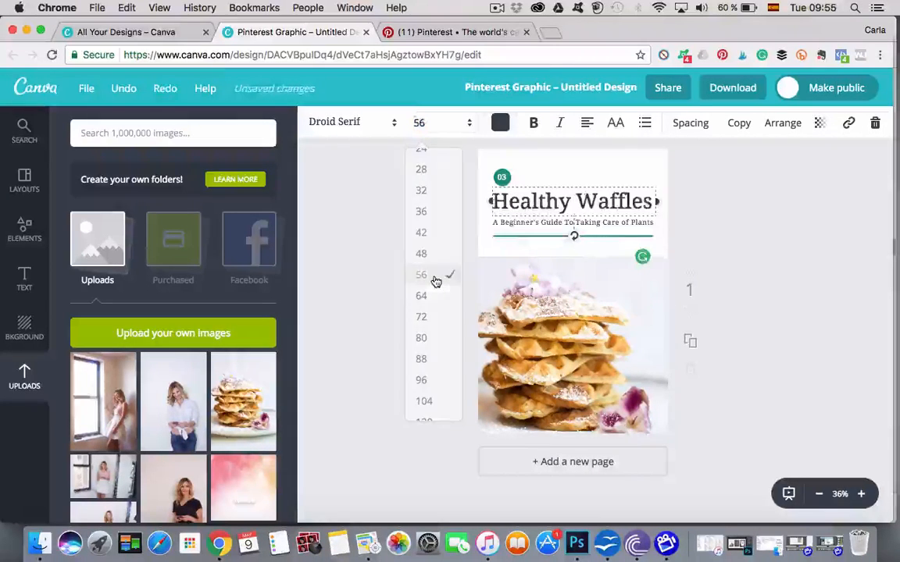
Try a font size of 60 for the "Healthy Waffles" heading
click(421, 123)
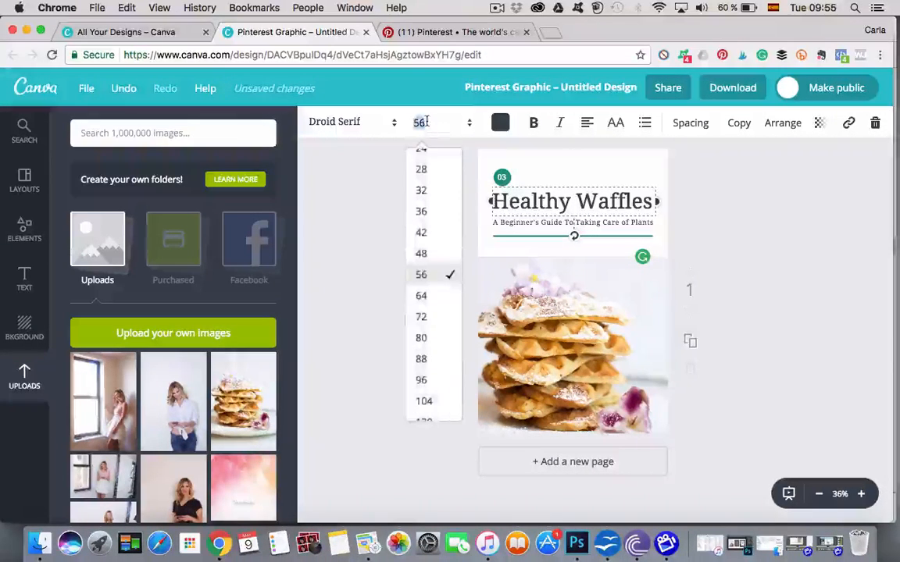
text(60)
key(Return)
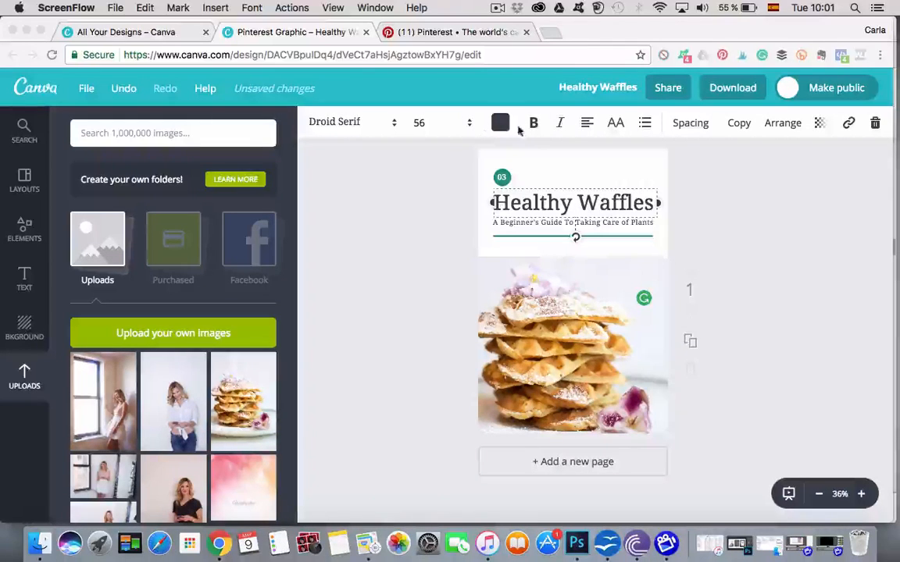
Try bold, italic and uppercase on the heading, and look through its colour, alignment and font options
click(499, 122)
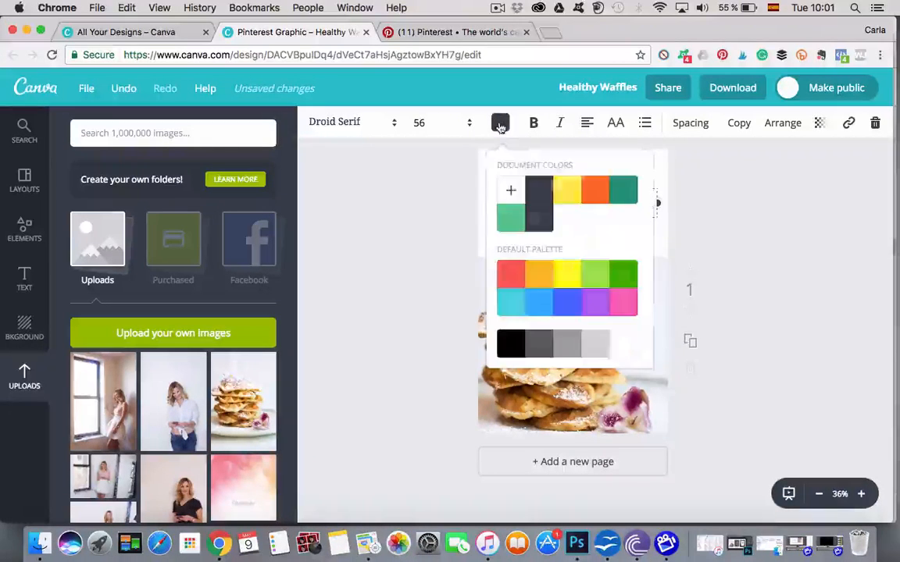
click(500, 123)
click(531, 123)
click(532, 123)
click(563, 123)
click(562, 124)
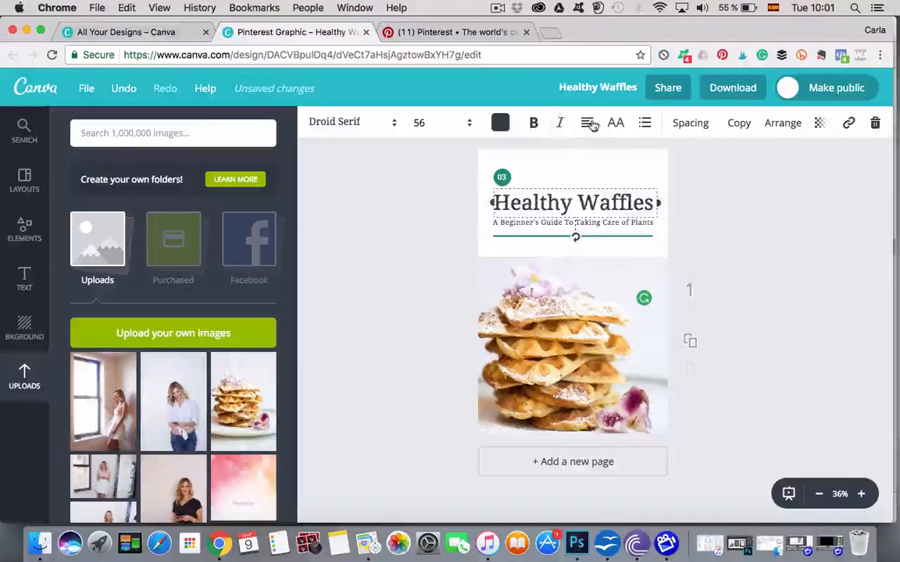
click(586, 123)
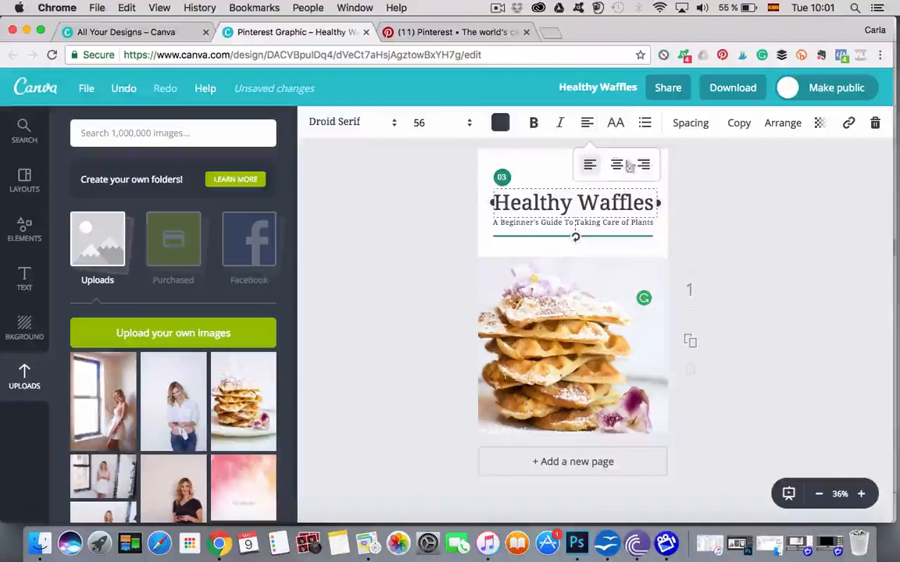
click(616, 123)
click(616, 123)
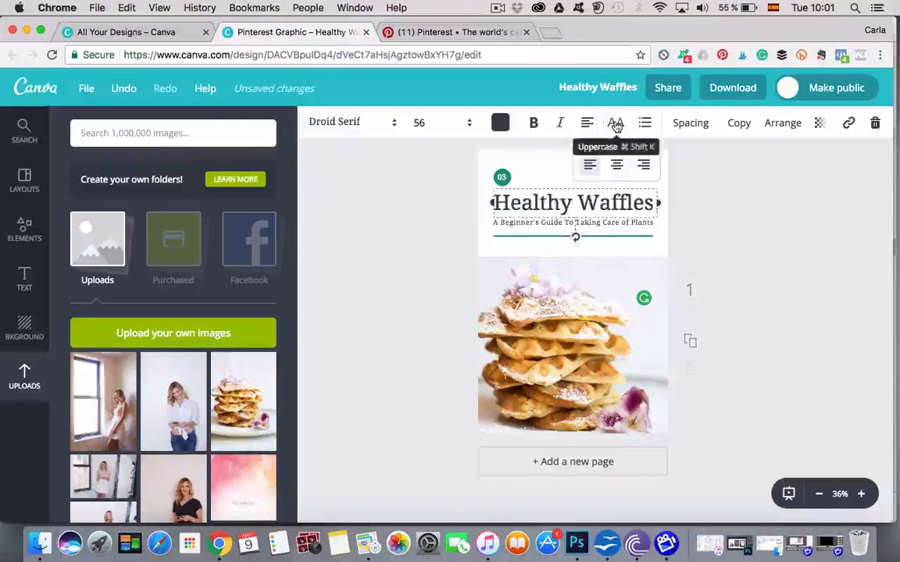
click(348, 123)
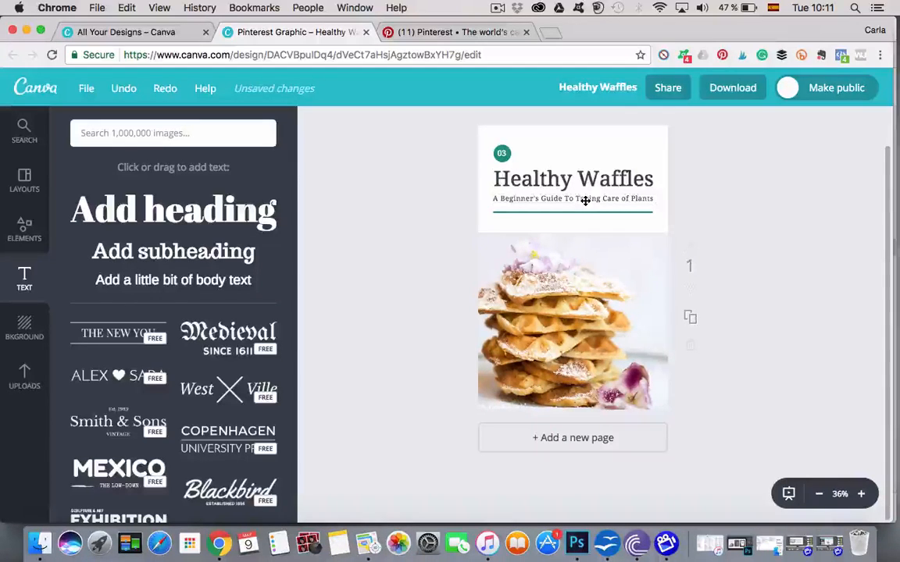
Replace the subtitle under the heading with "The best healthy waffles you'll ever try!"
click(565, 198)
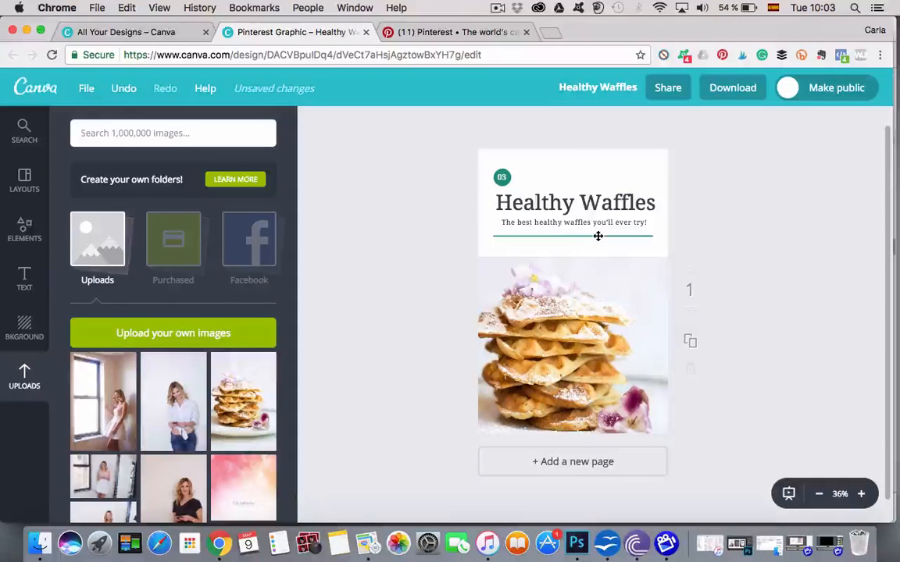
Recolour the green line beneath the subtitle with the custom colour ffa584 and deselect it
click(597, 236)
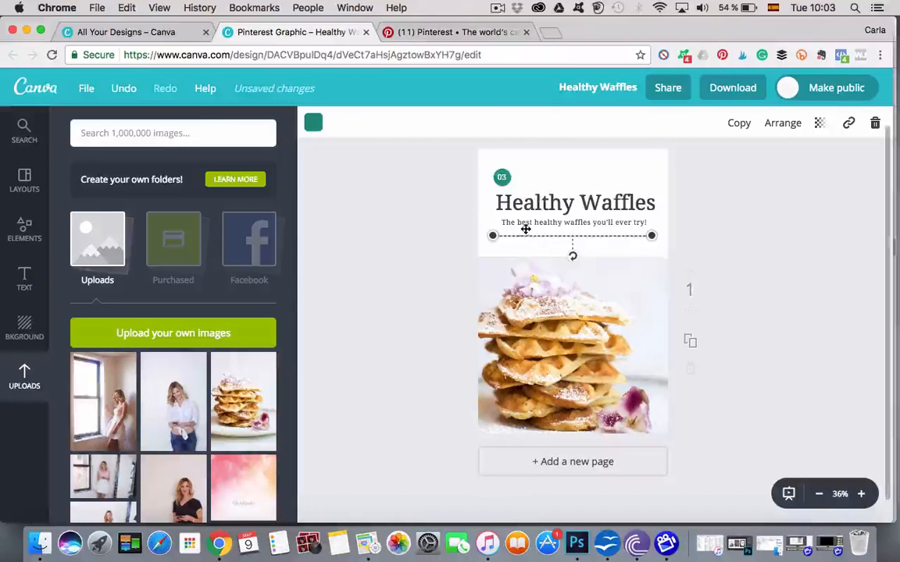
click(313, 125)
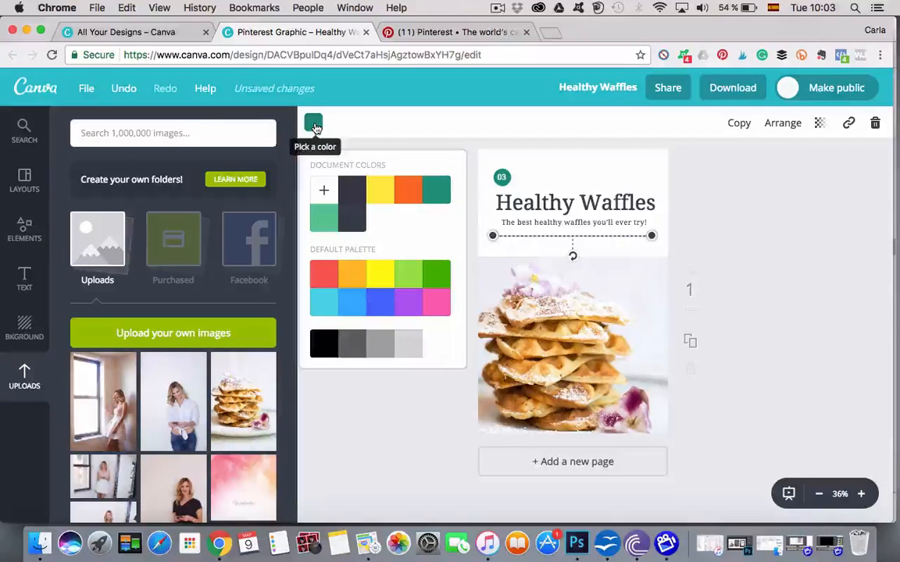
scroll(429, 295, down, 1)
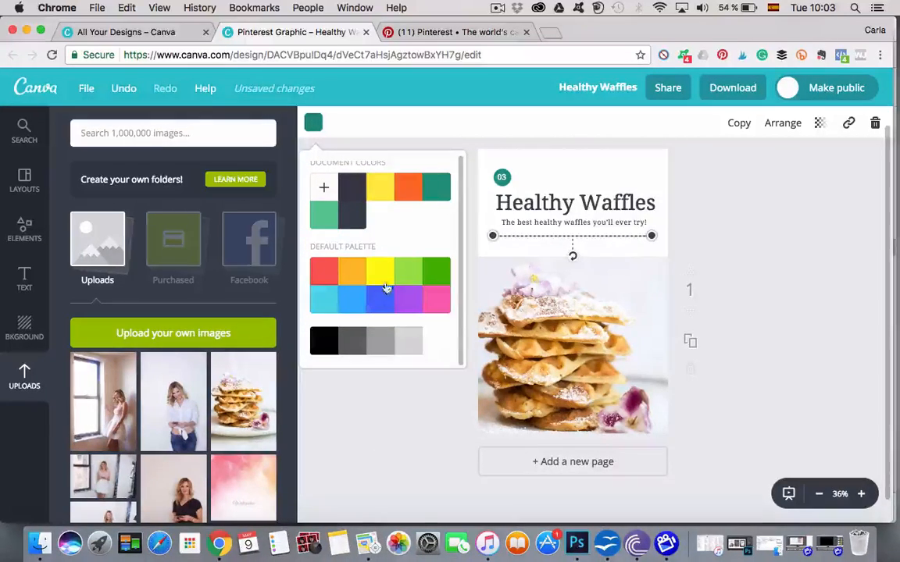
click(324, 189)
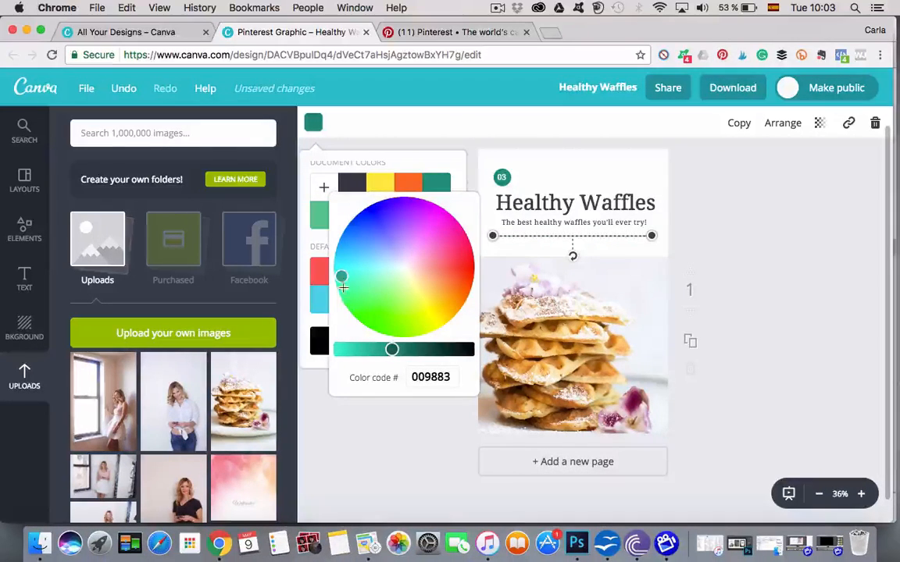
mouse_move(342, 277)
mouse_down()
mouse_move(399, 269)
mouse_move(442, 274)
mouse_move(440, 287)
mouse_up()
drag(398, 350, 327, 353)
click(476, 243)
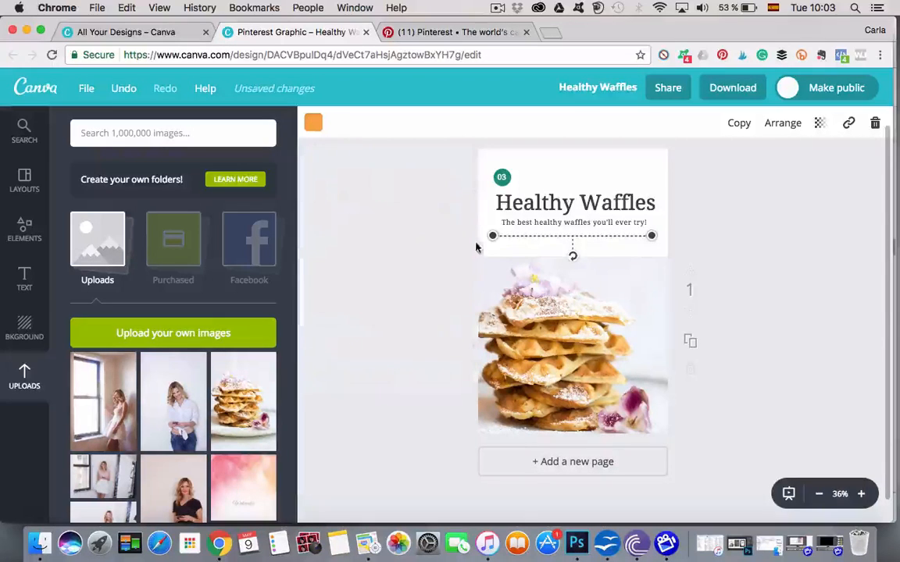
click(312, 127)
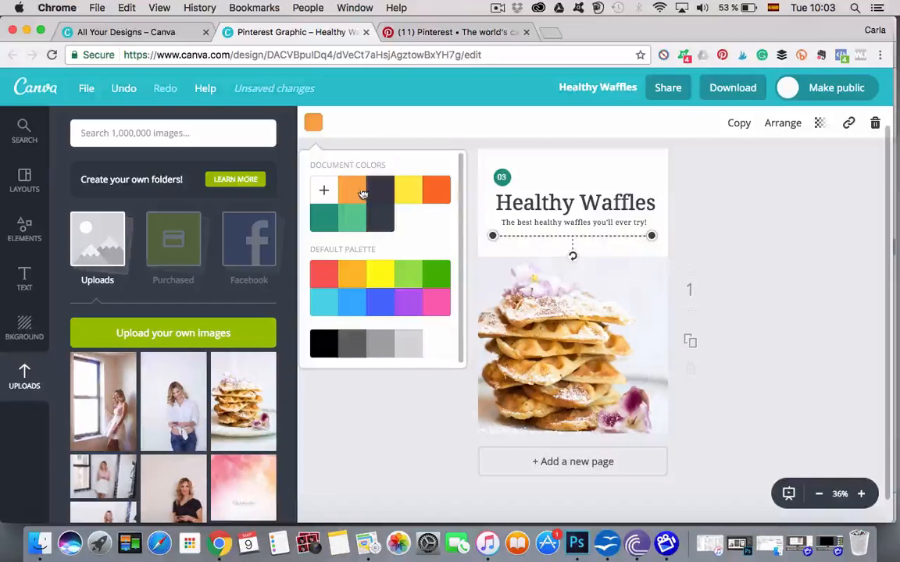
click(323, 191)
drag(439, 289, 434, 278)
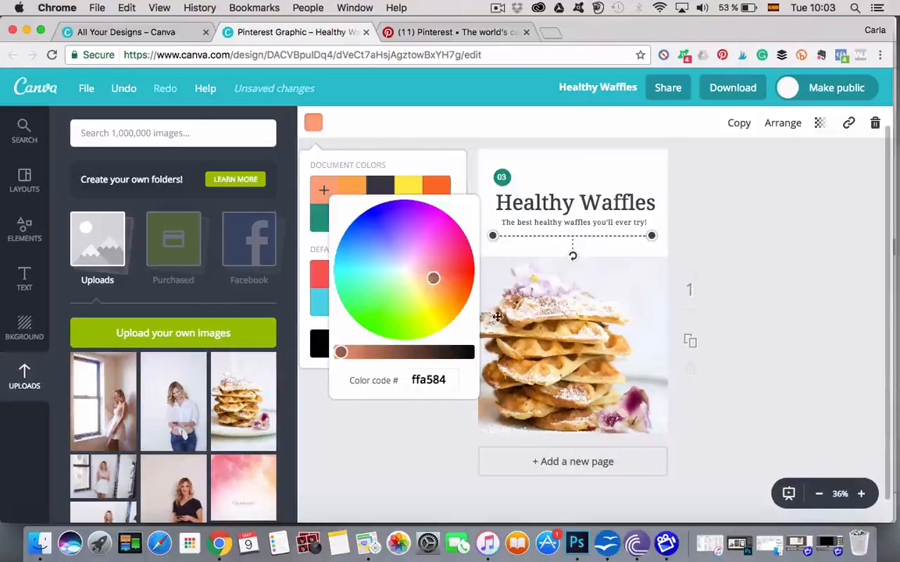
click(470, 455)
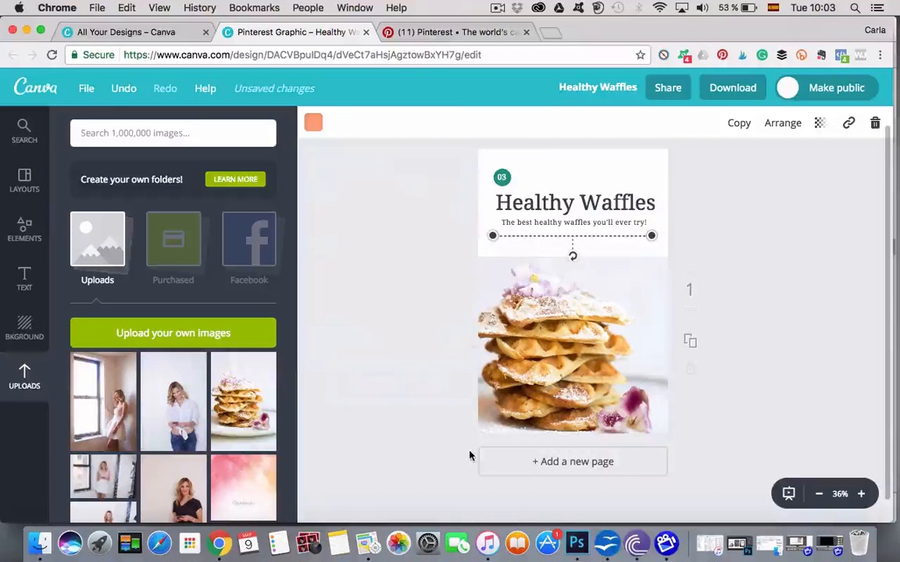
click(846, 267)
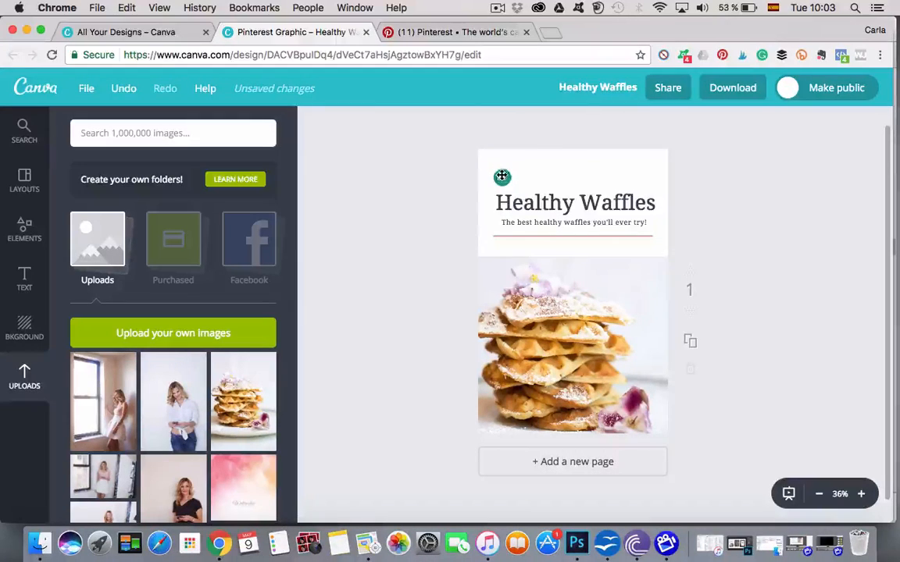
Delete the number 03 and the green circle behind it above the heading
click(486, 159)
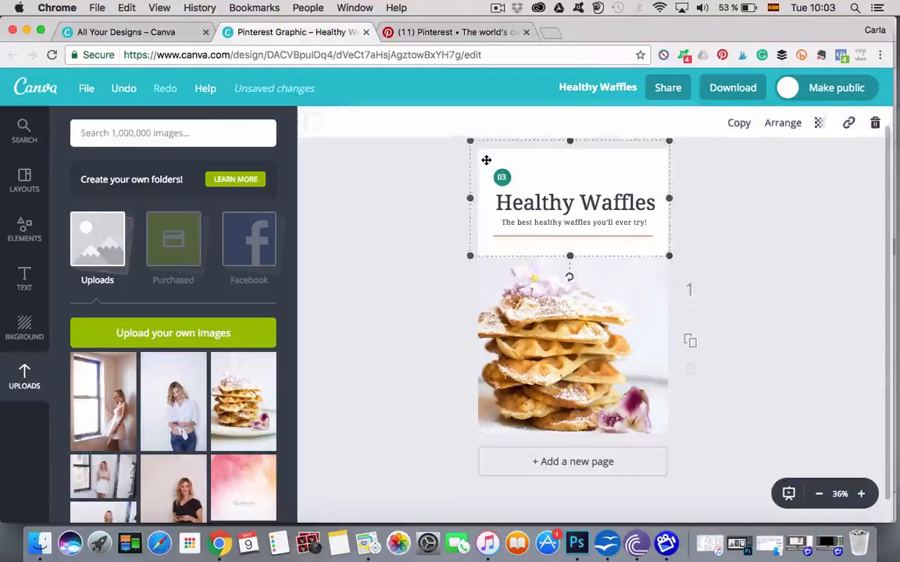
click(436, 192)
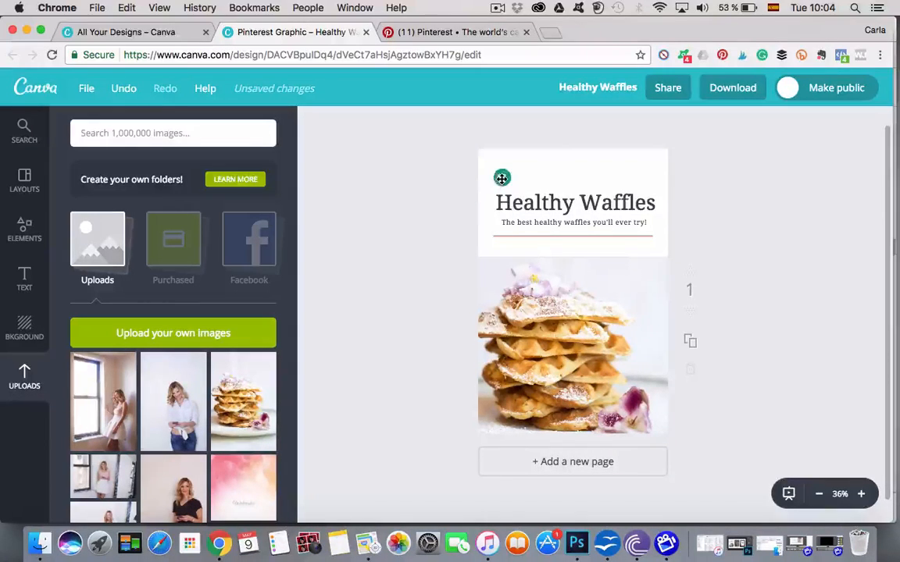
click(501, 178)
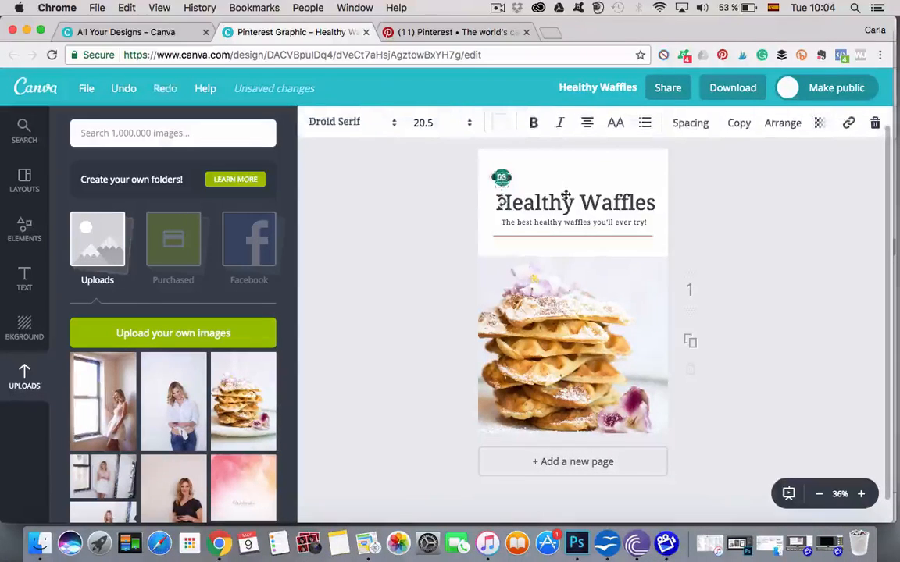
key(BackSpace)
click(505, 175)
key(BackSpace)
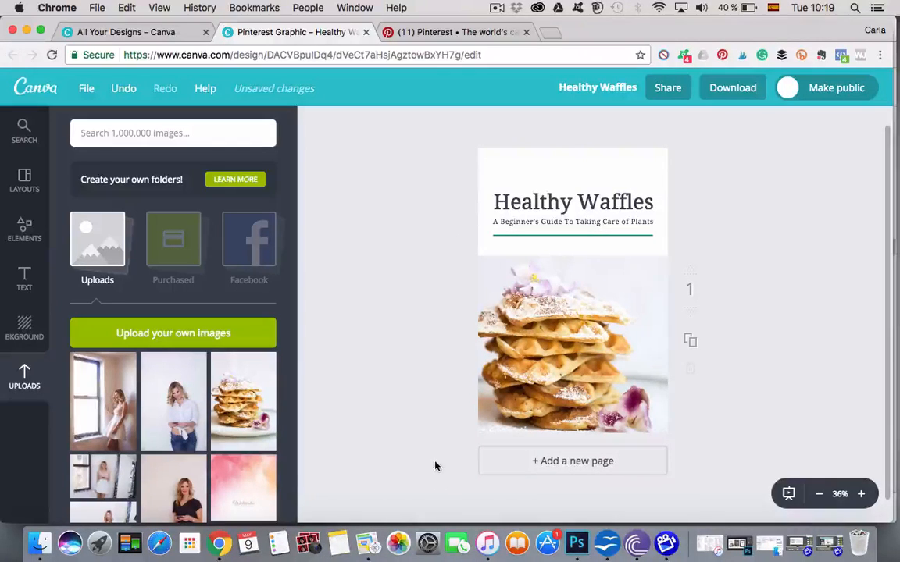
Add the free plain square from the shape elements to the page
click(25, 226)
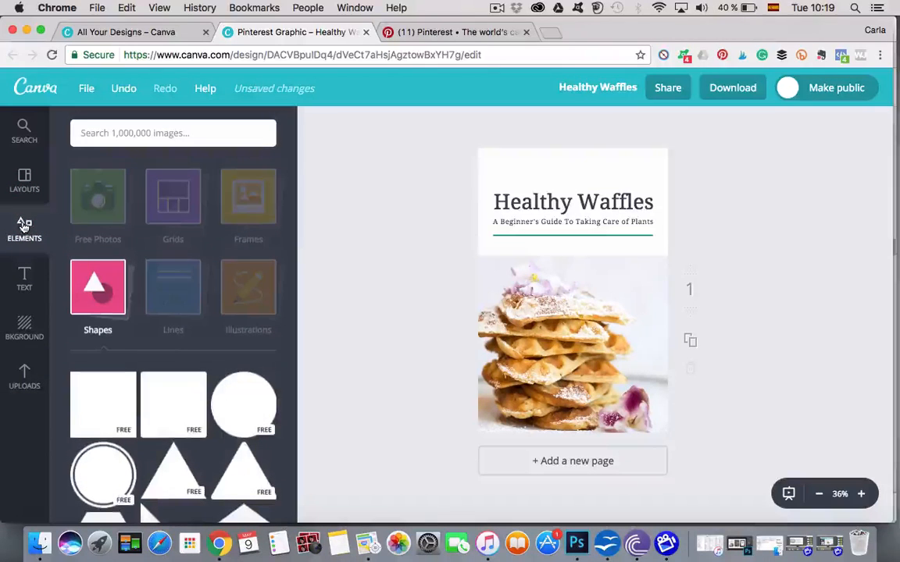
click(105, 284)
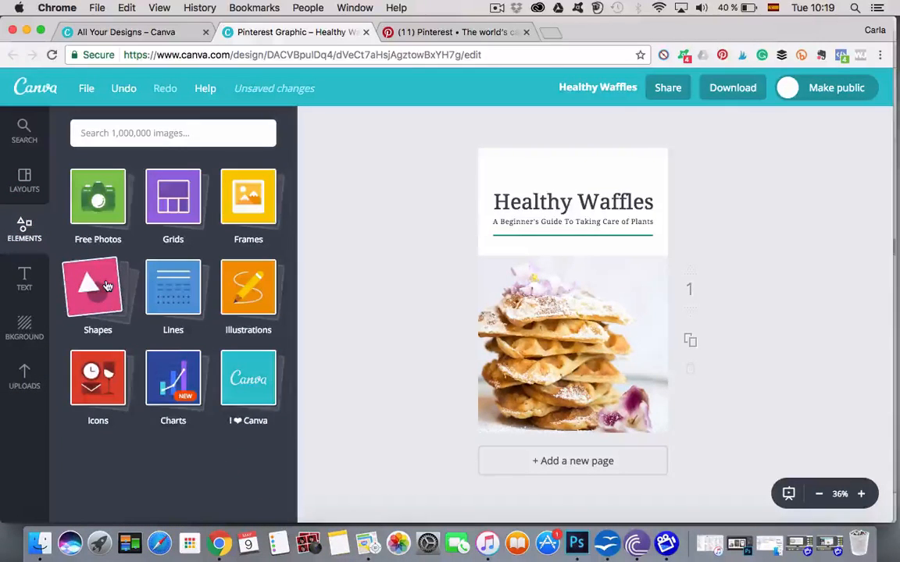
click(107, 286)
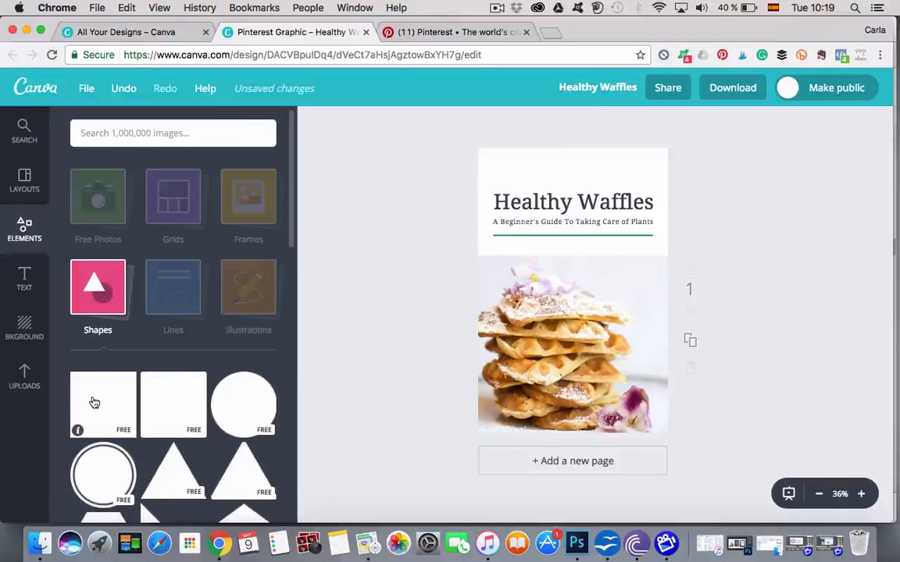
scroll(92, 402, down, 3)
scroll(92, 402, up, 3)
scroll(91, 401, down, 1)
click(91, 400)
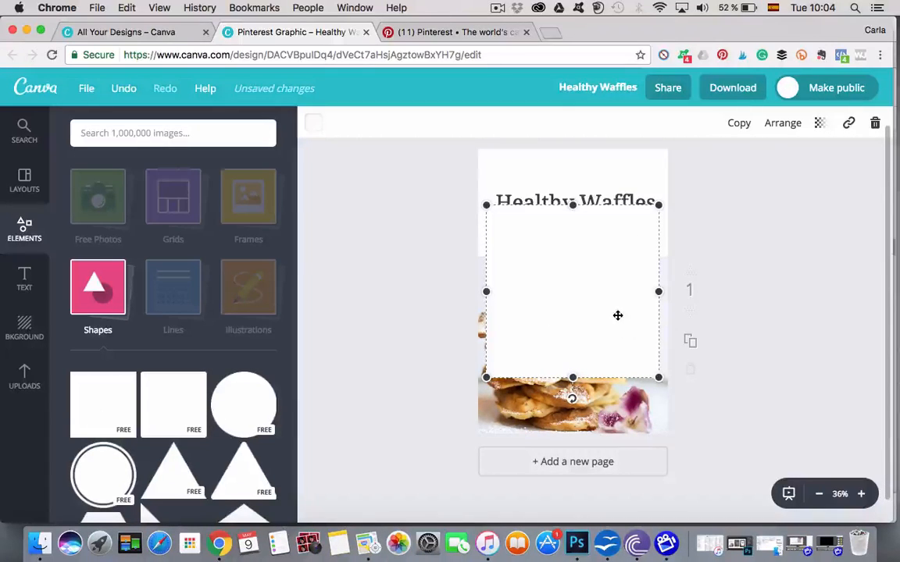
Move the white square over the page's upper edge, enlarge it beyond the page width with its lower edge above the heading, and deselect it
mouse_move(595, 308)
mouse_down()
mouse_move(587, 302)
mouse_move(582, 185)
mouse_move(566, 105)
mouse_up()
scroll(623, 235, up, 2)
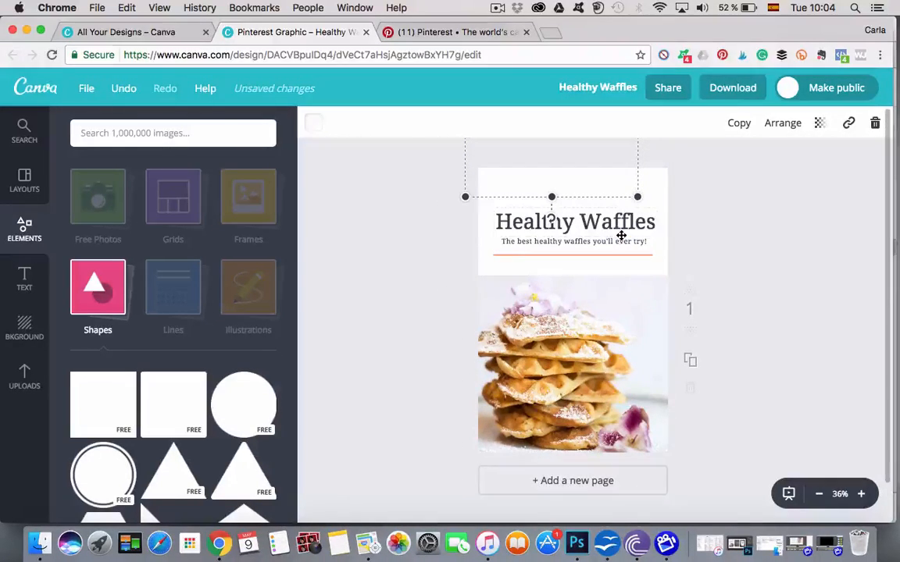
drag(638, 196, 687, 220)
drag(568, 229, 569, 196)
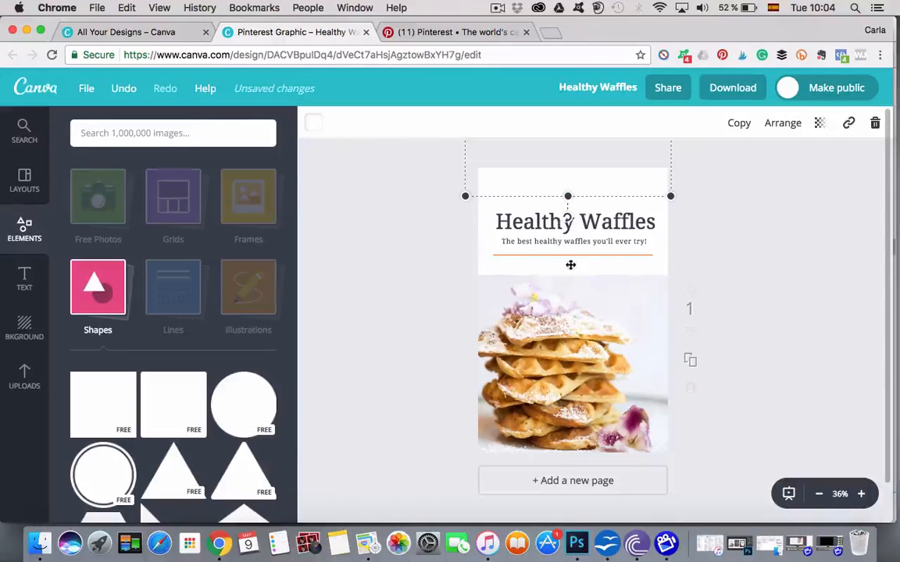
click(740, 269)
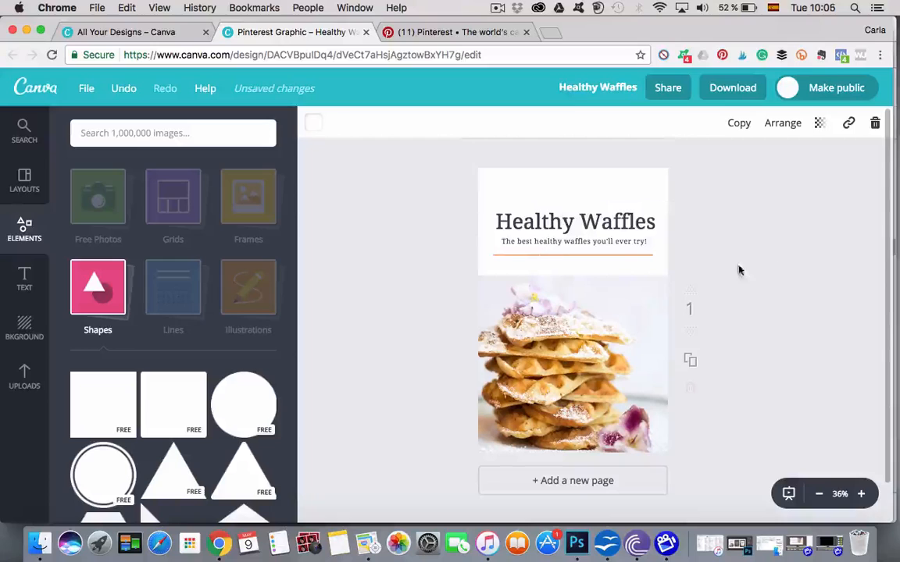
Recolour the white square at the page's upper edge with the salmon document colour of the line beneath the subtitle and deselect it
click(618, 254)
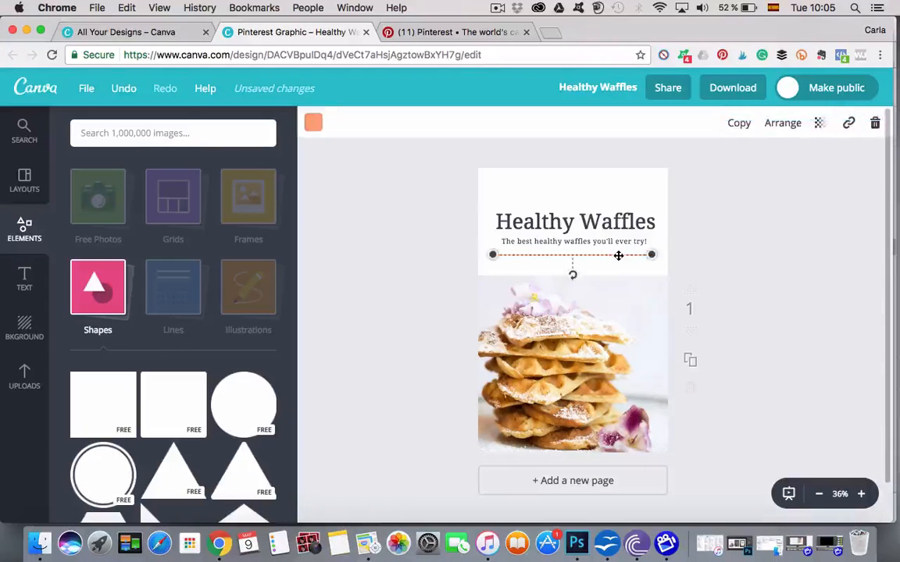
click(783, 251)
click(634, 179)
click(321, 128)
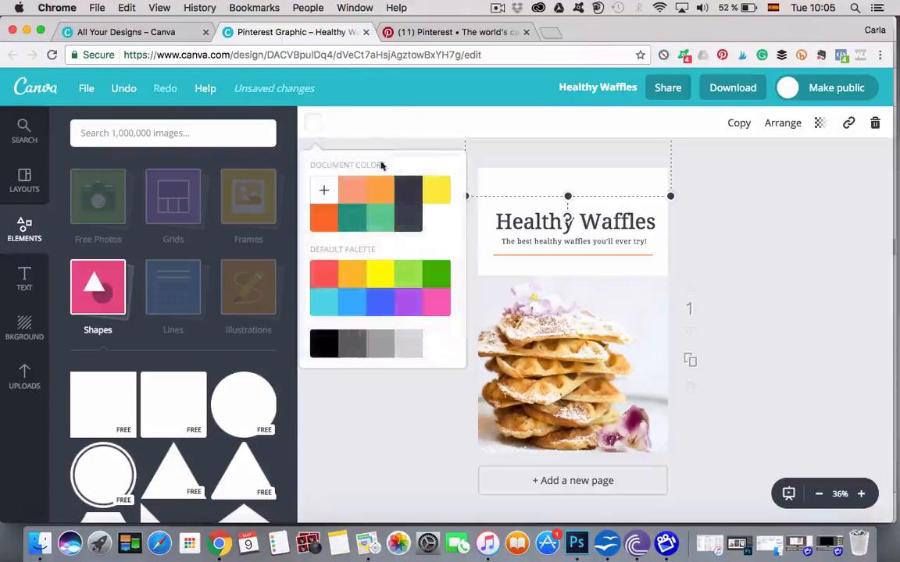
click(353, 193)
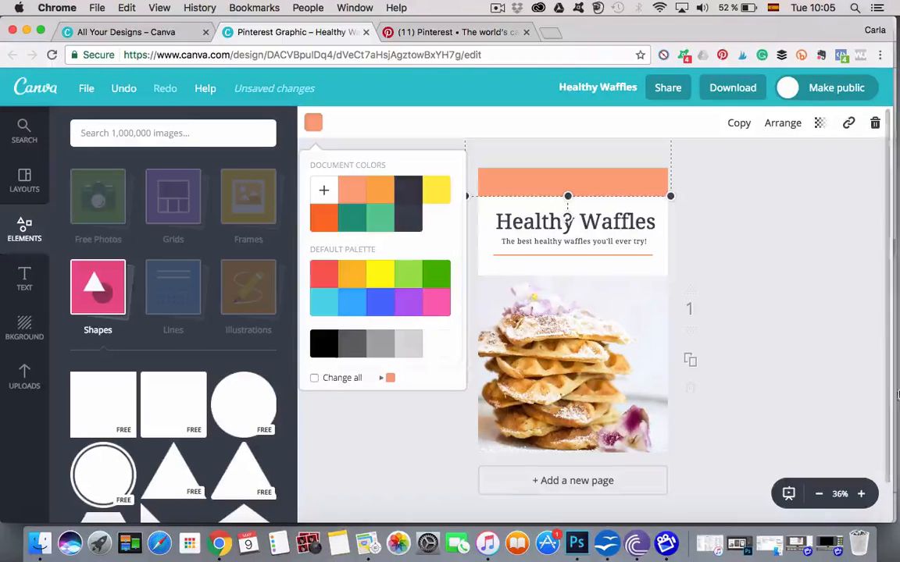
click(819, 303)
click(818, 302)
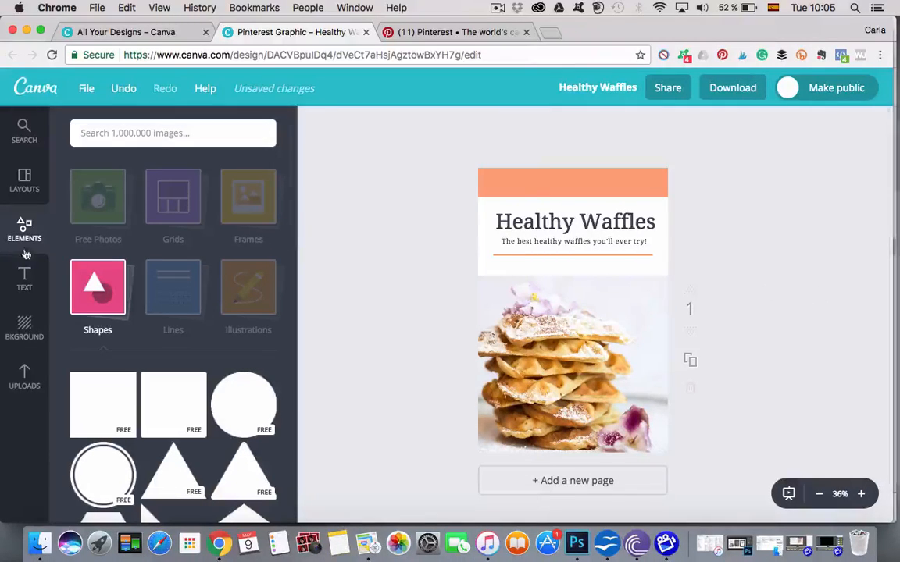
click(24, 279)
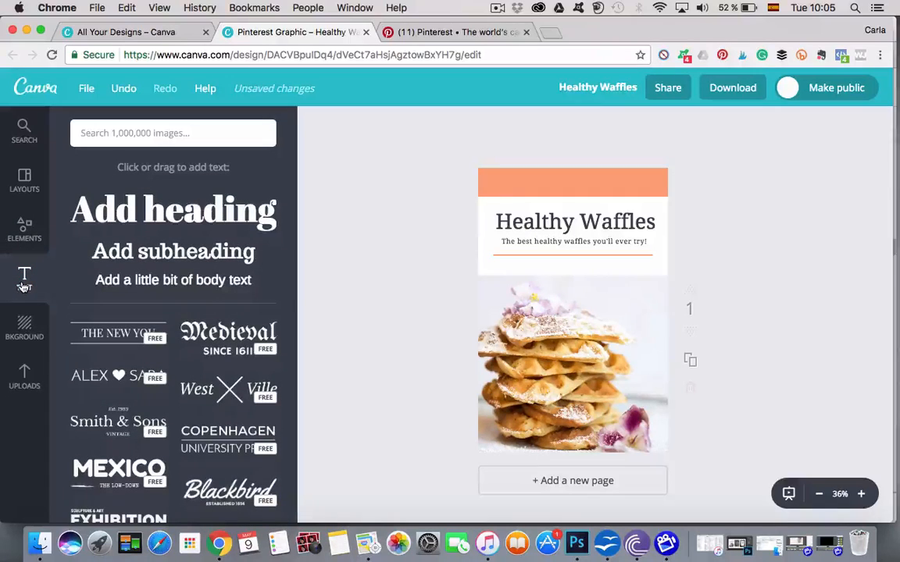
click(131, 251)
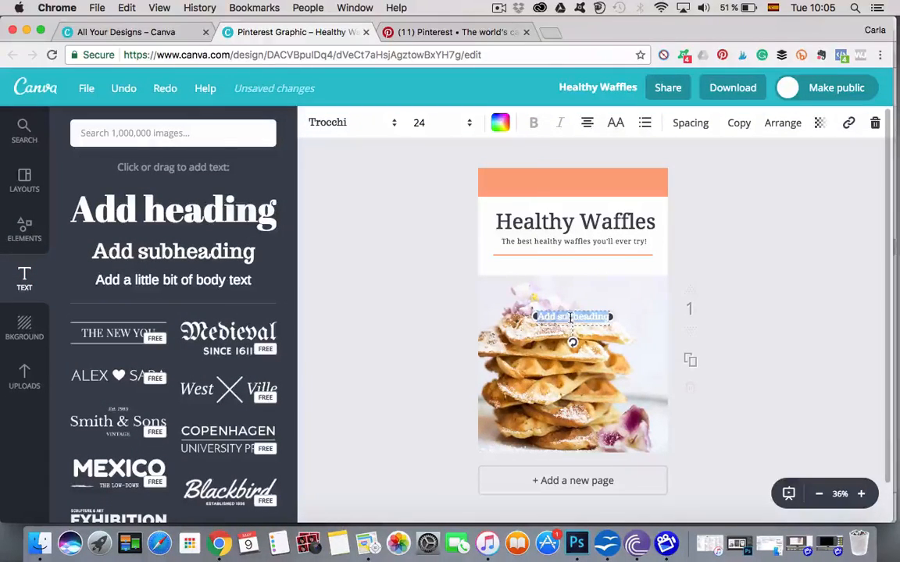
key(BackSpace)
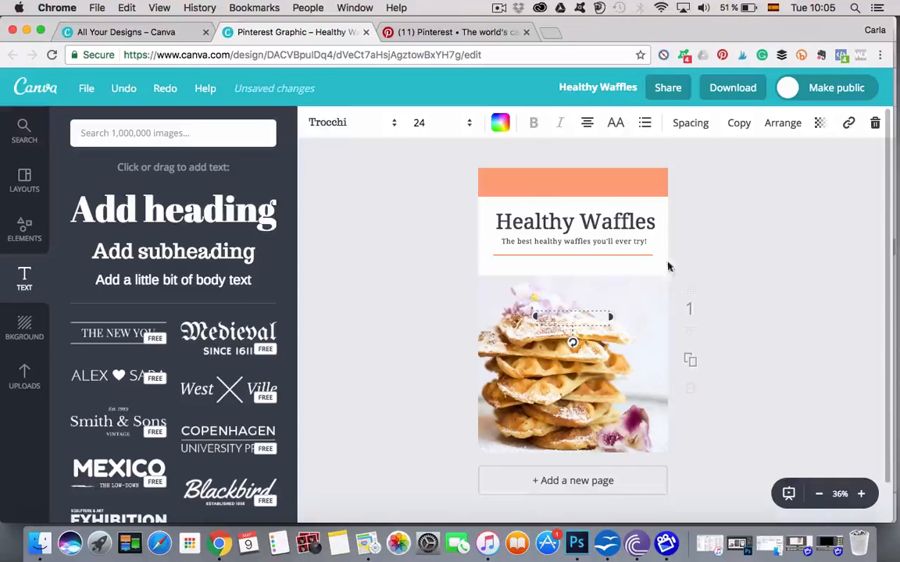
Copy the subtitle, move the duplicate onto the salmon banner and replace its text with the blog's web address
click(503, 242)
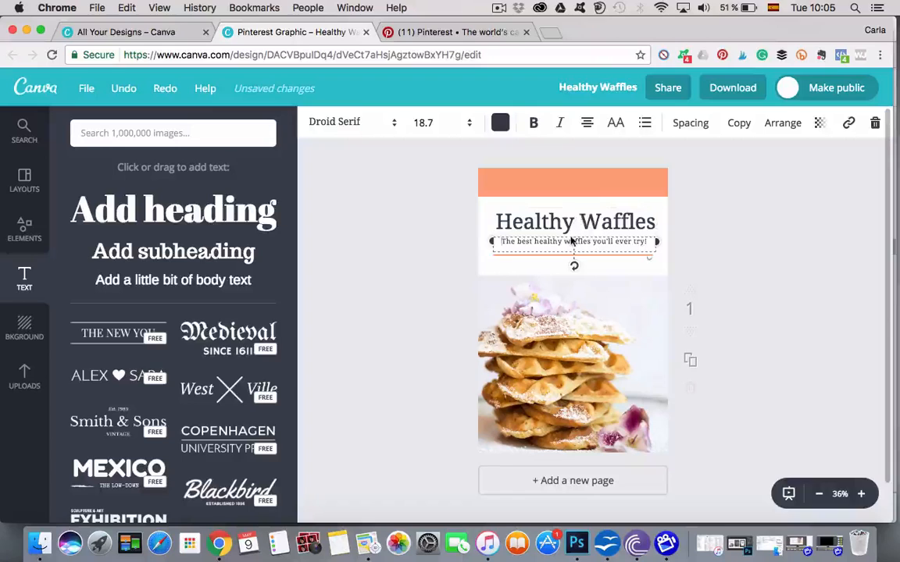
click(736, 124)
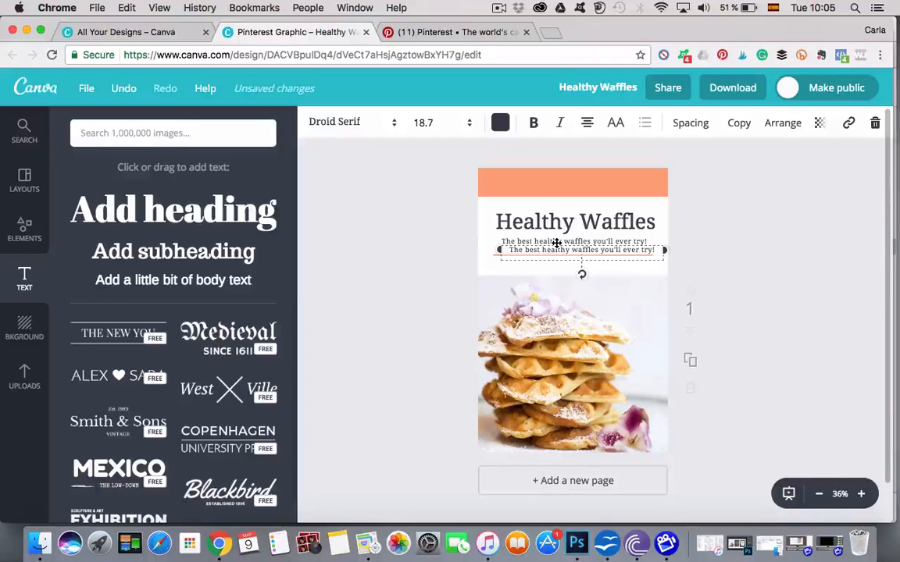
drag(555, 242, 548, 176)
double_click(560, 181)
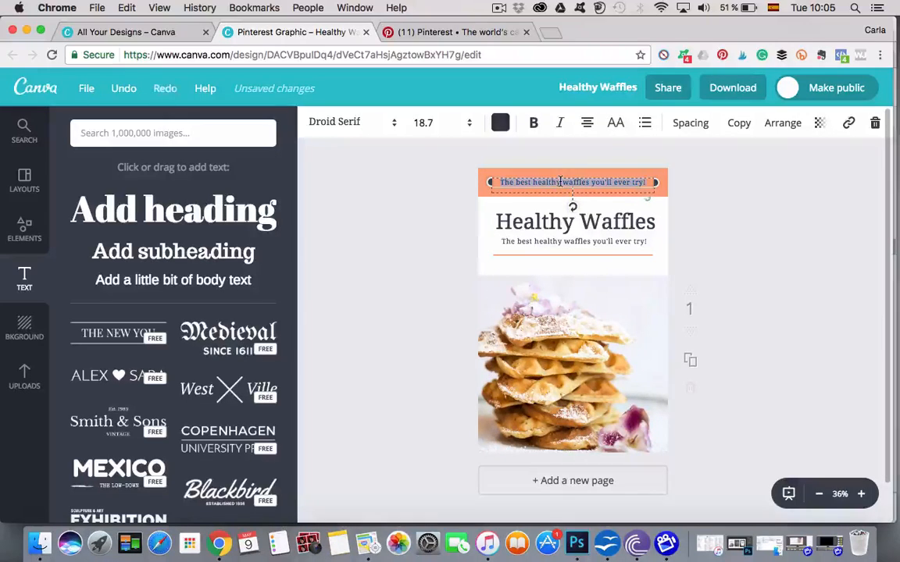
text(Car)
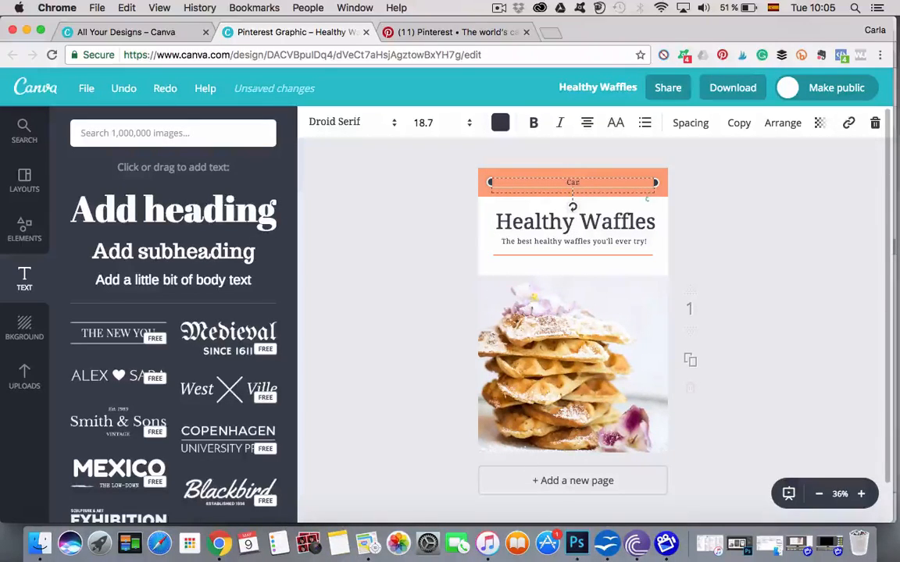
text(laBiesinger.com)
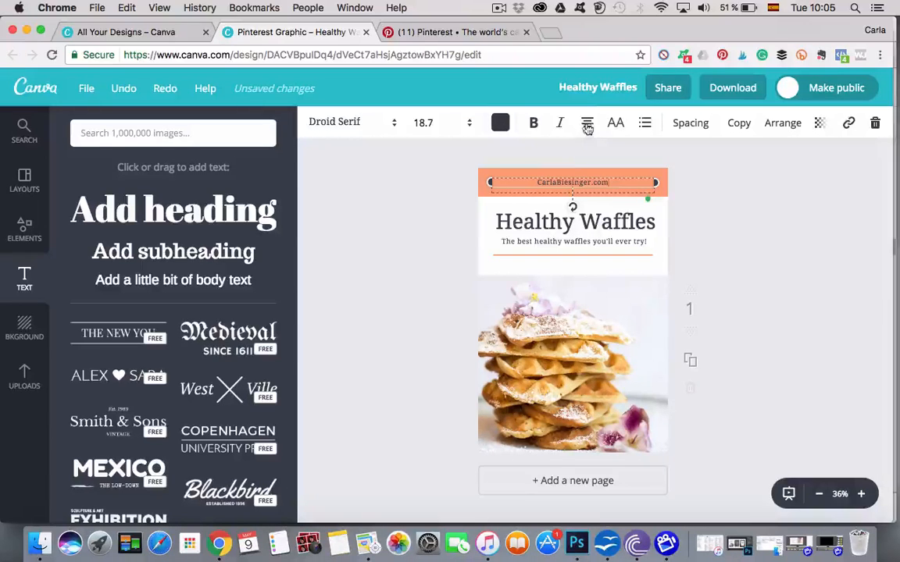
Set the web address in the salmon banner to font size 28 and white, and deselect it
click(586, 123)
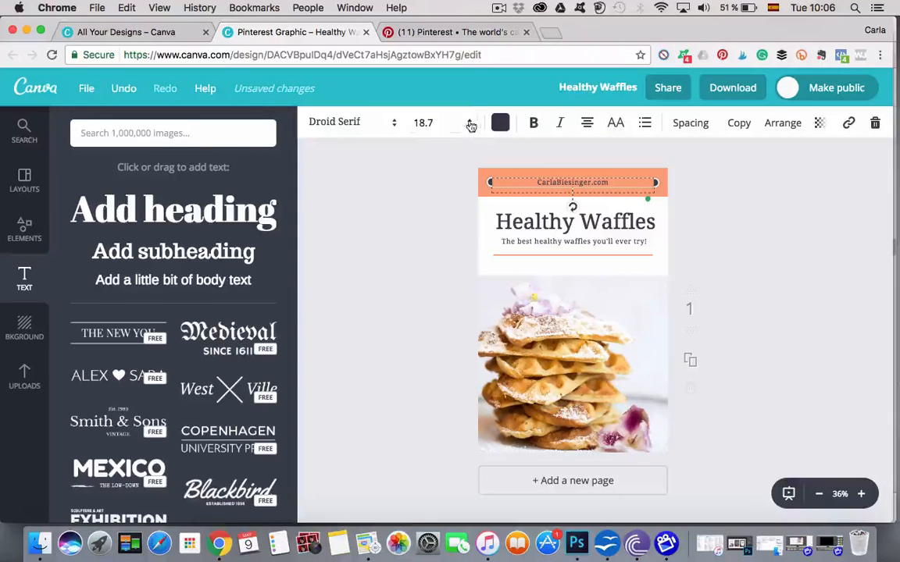
click(469, 123)
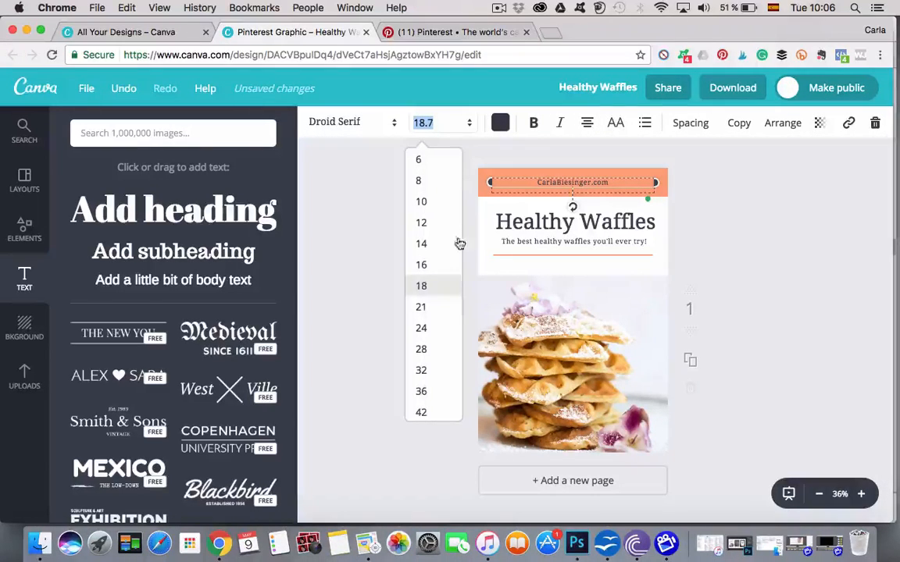
click(420, 328)
click(453, 123)
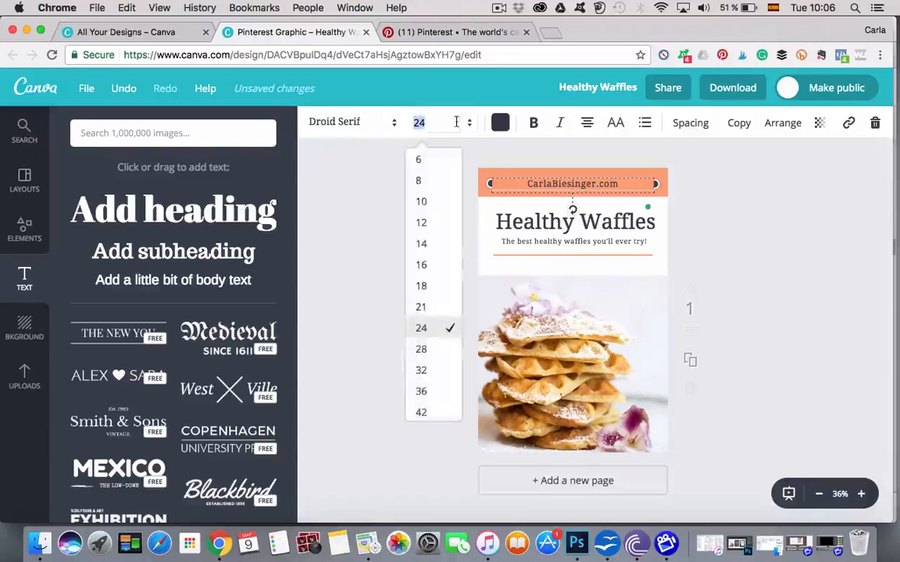
click(421, 349)
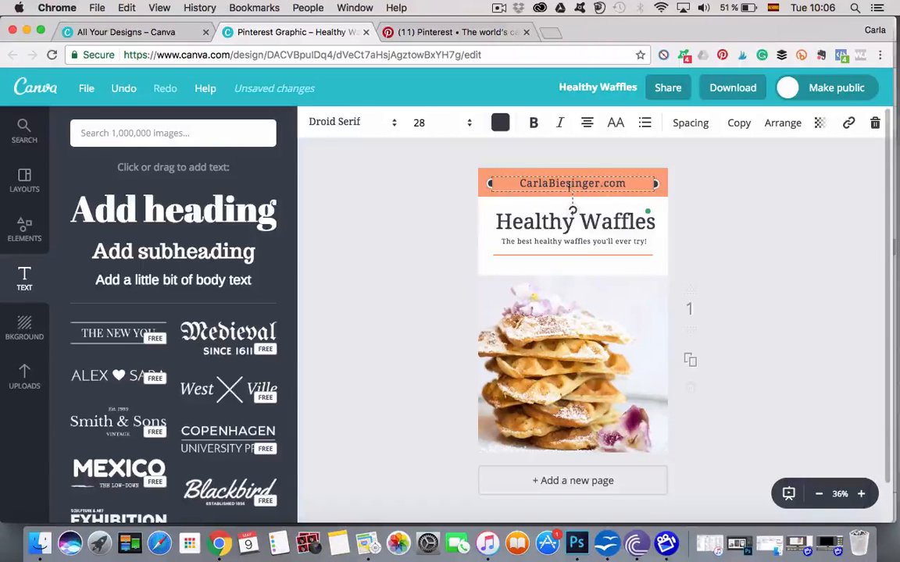
click(500, 123)
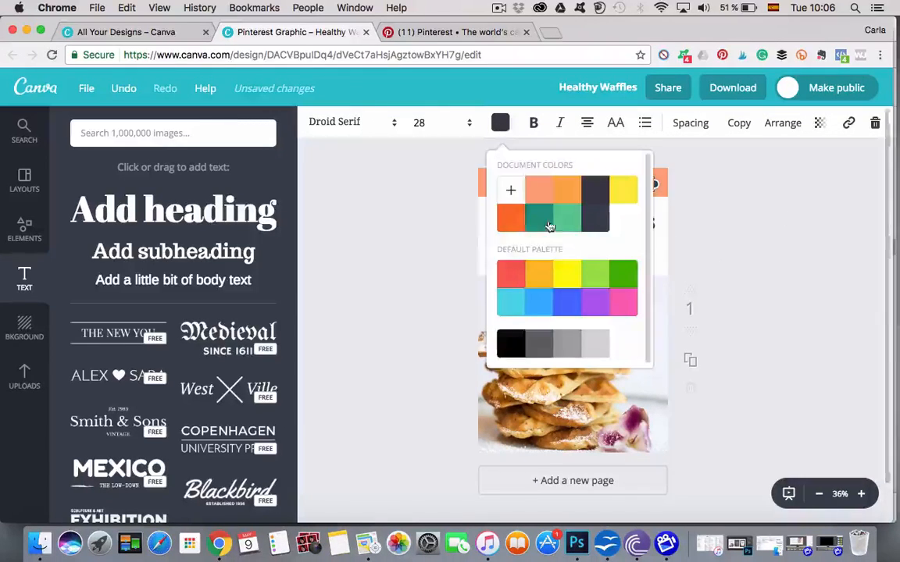
click(781, 316)
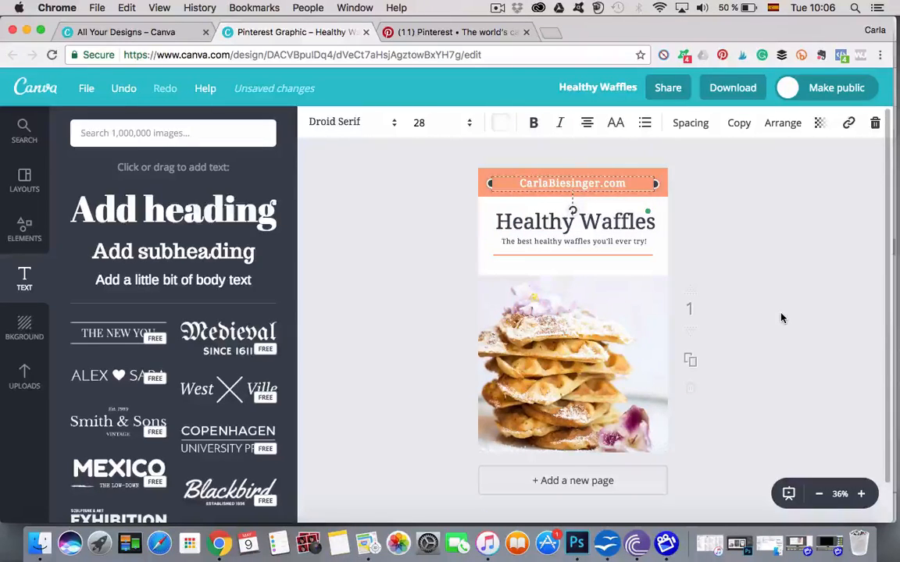
click(781, 318)
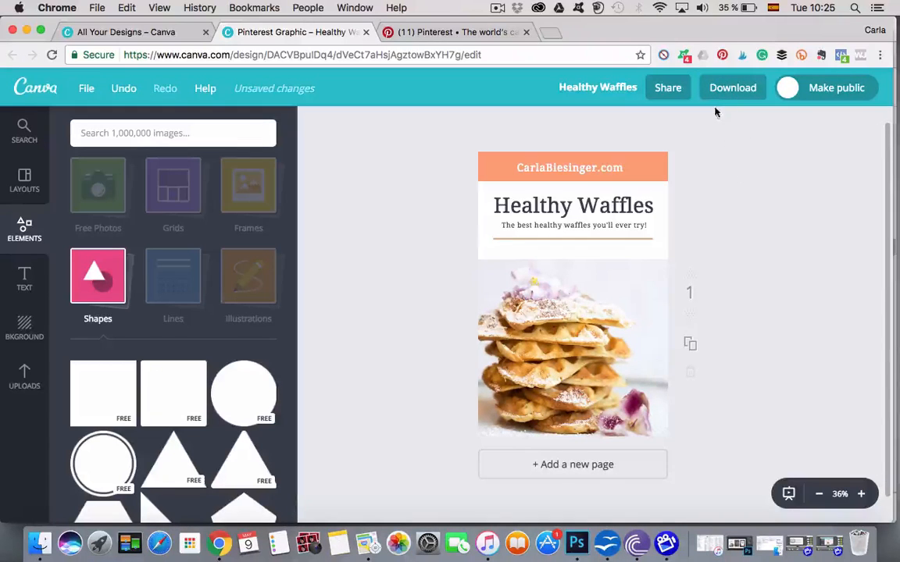
Download the finished waffles design as a JPG file
click(741, 87)
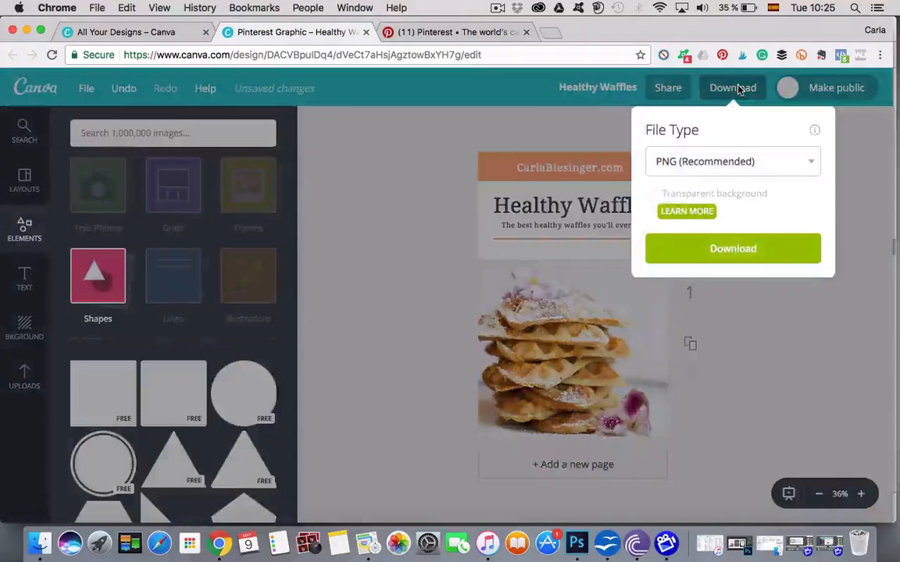
click(725, 163)
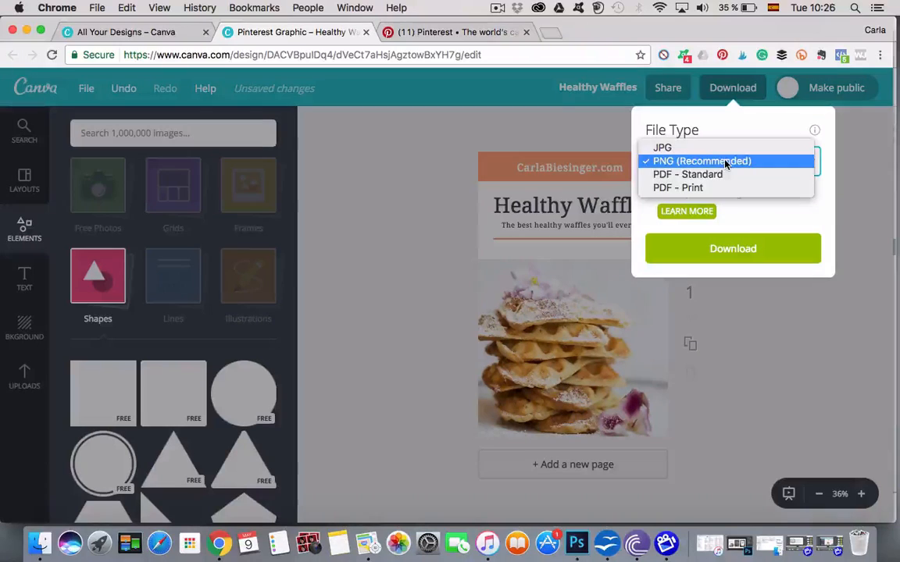
click(686, 148)
click(720, 207)
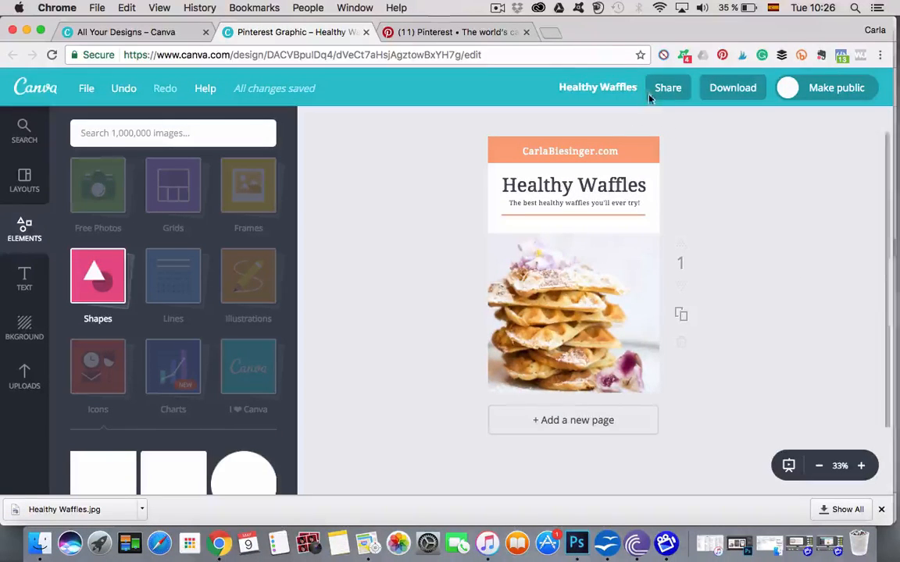
Check the design title in its editing field, close it, and duplicate the finished waffles page
click(591, 89)
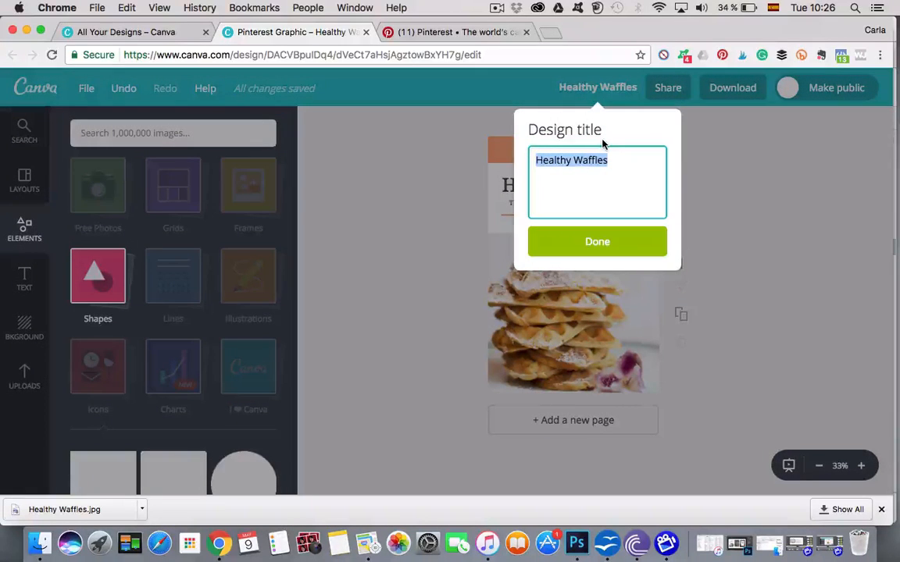
click(759, 241)
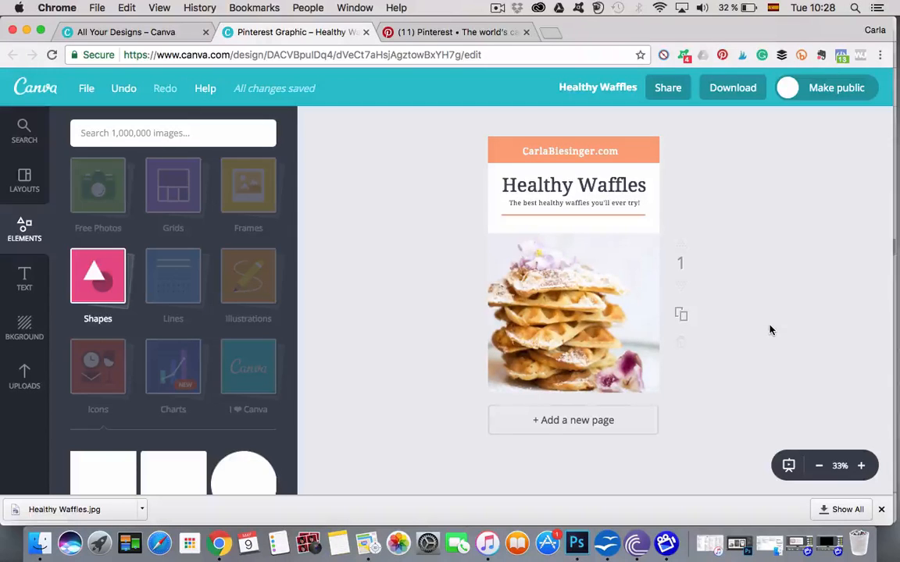
click(680, 315)
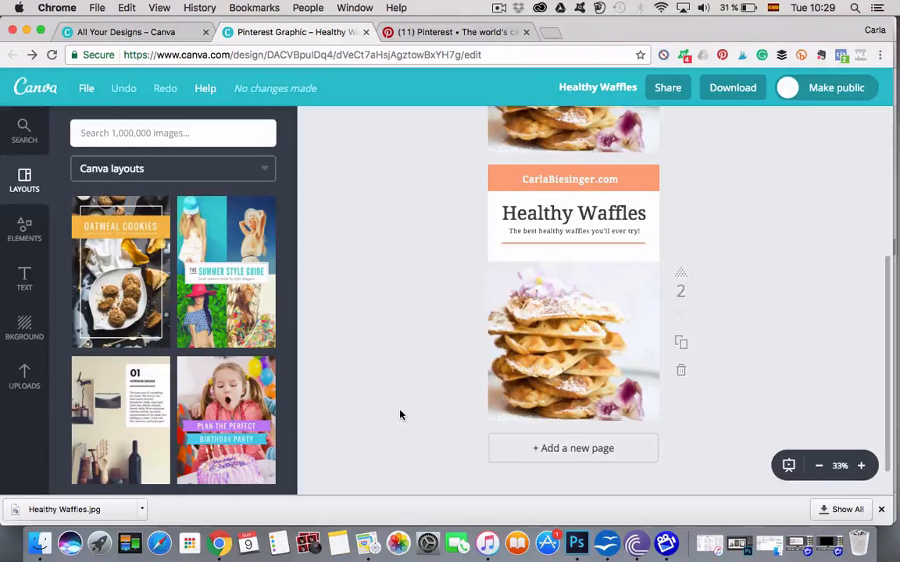
Return to the designs overview, open the Learn to design tutorials and browse the Advanced Tips and Backgrounds sections
click(41, 85)
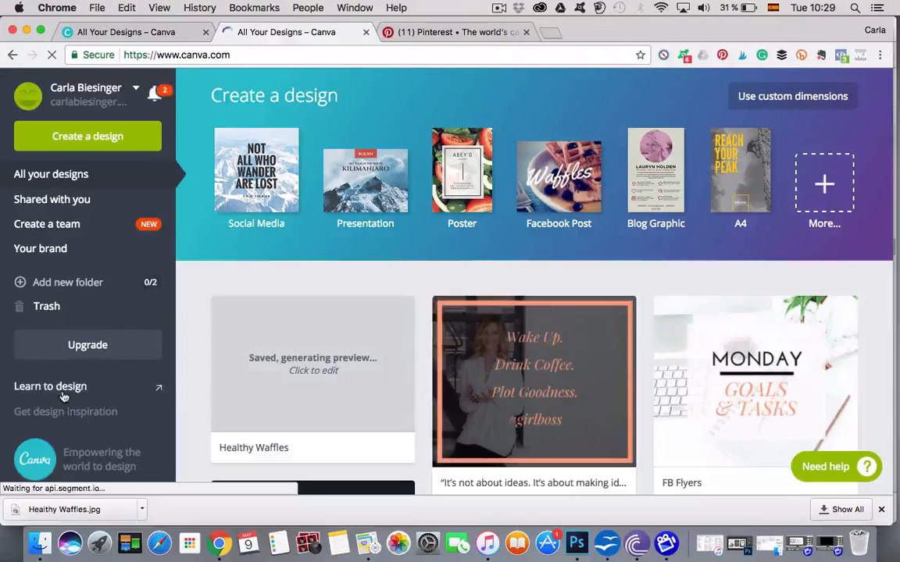
click(47, 397)
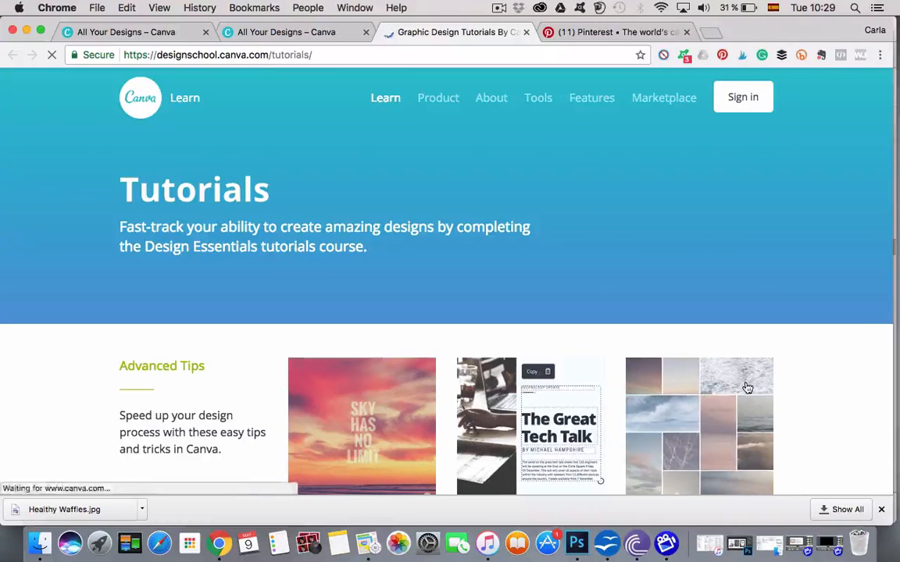
scroll(840, 408, down, 4)
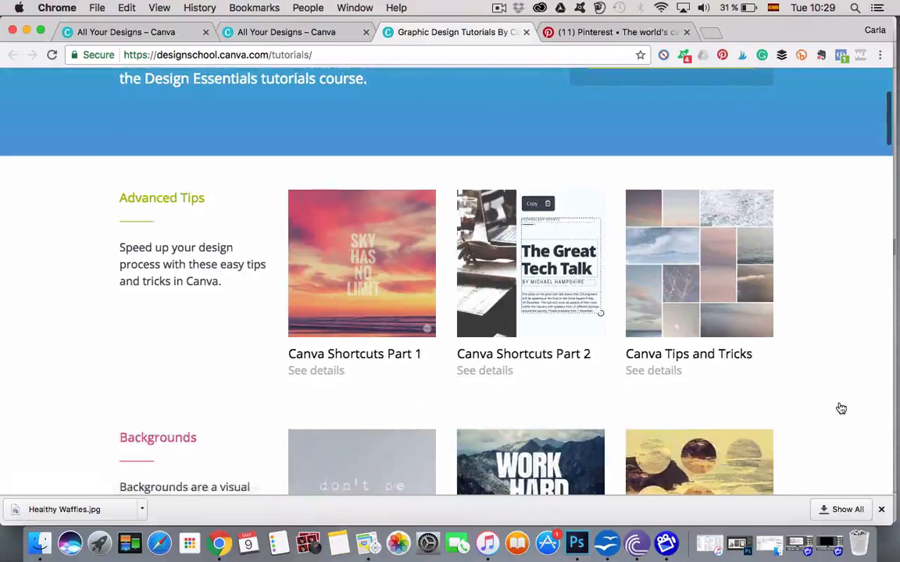
scroll(841, 409, down, 1)
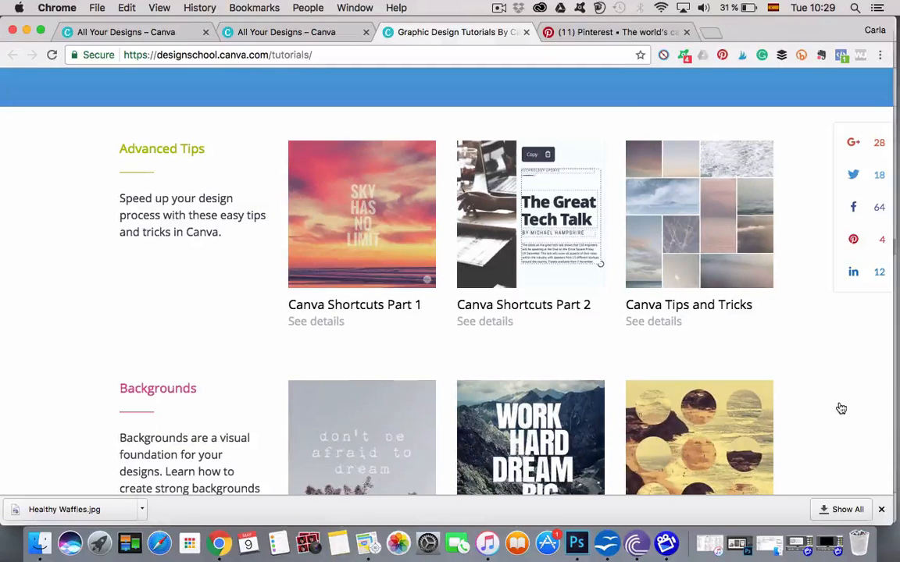